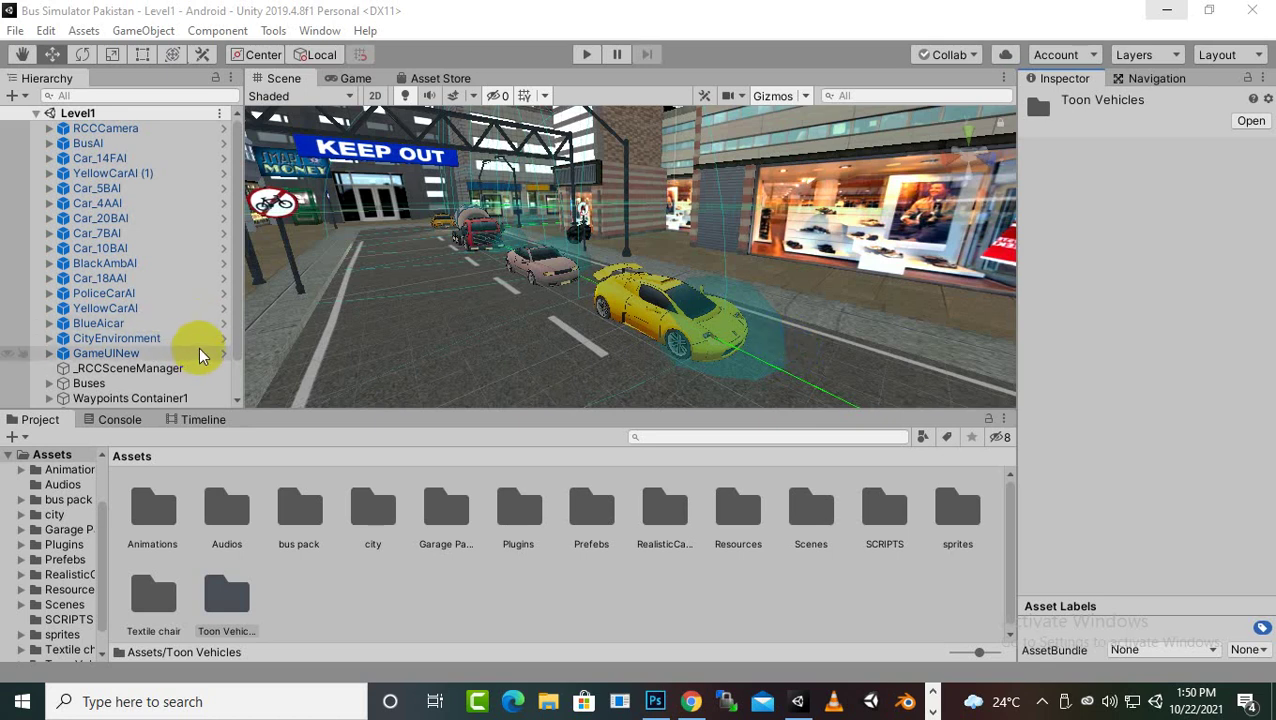
Step: Orbit the Unity street scene, then bring up Mixamo's Characters library in Chrome
right_drag(385, 317, 659, 289)
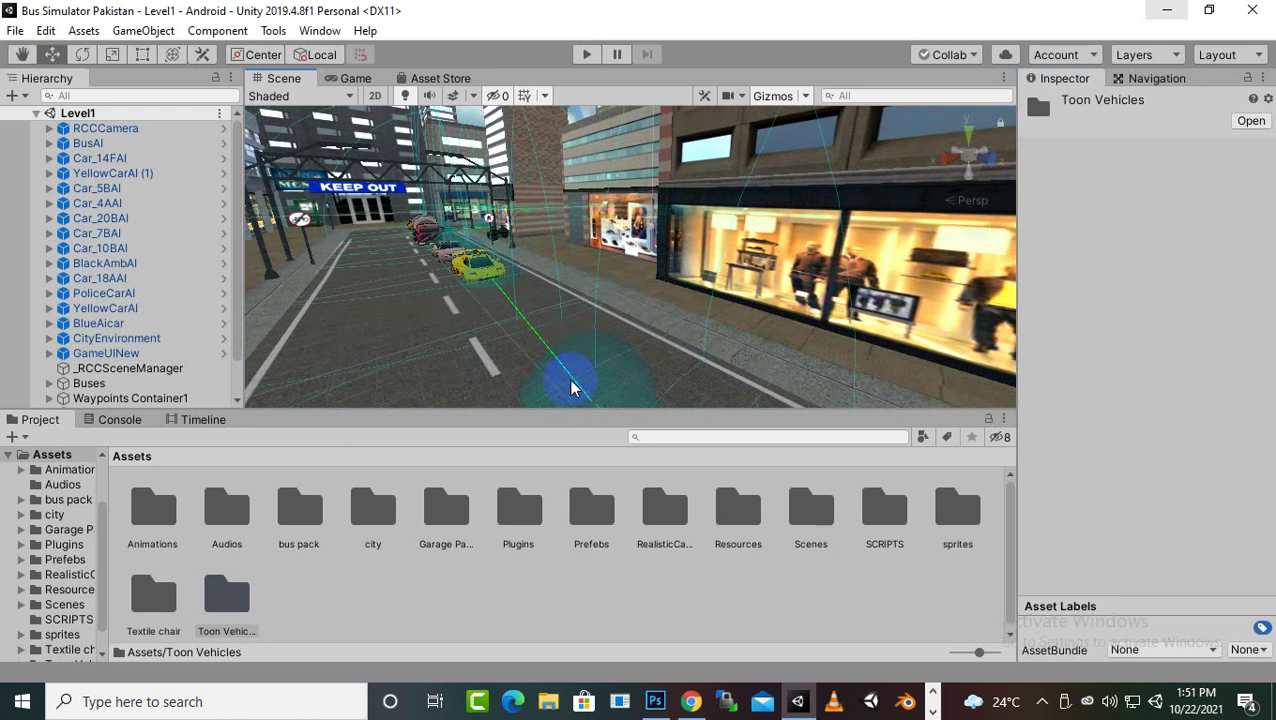
scroll(603, 395, down, 3)
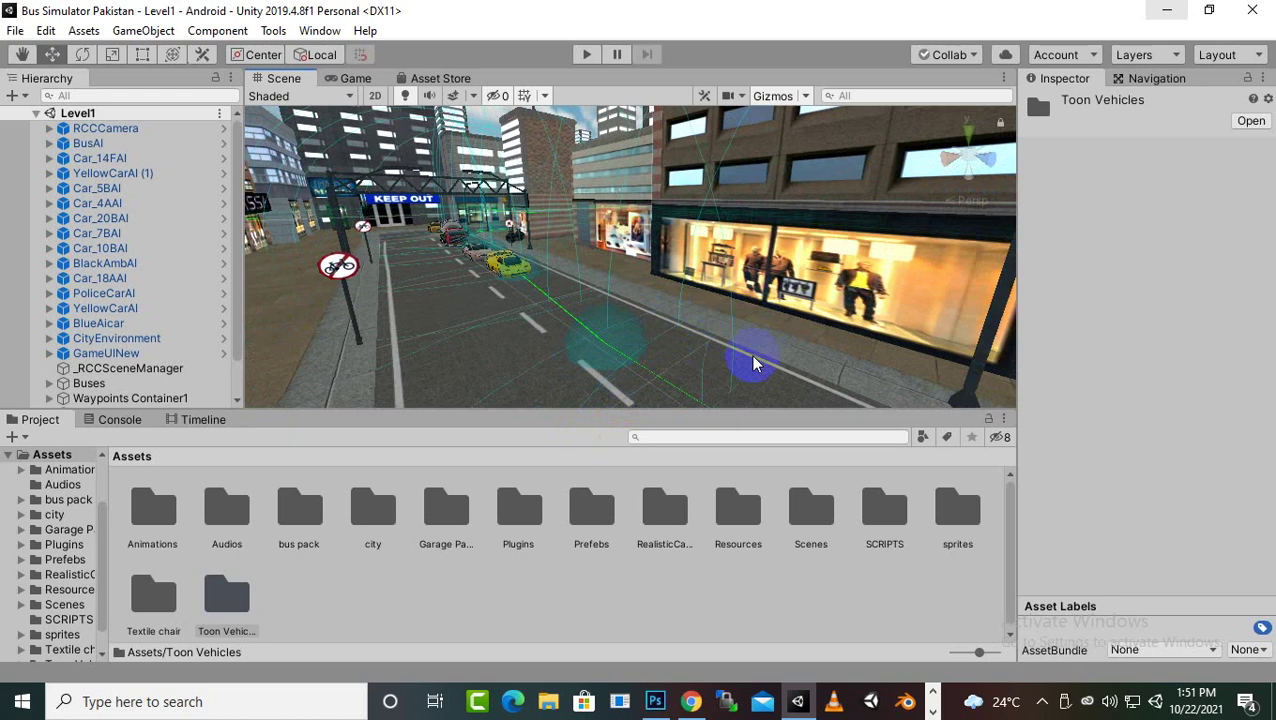
right_drag(755, 365, 664, 333)
scroll(664, 333, down, 5)
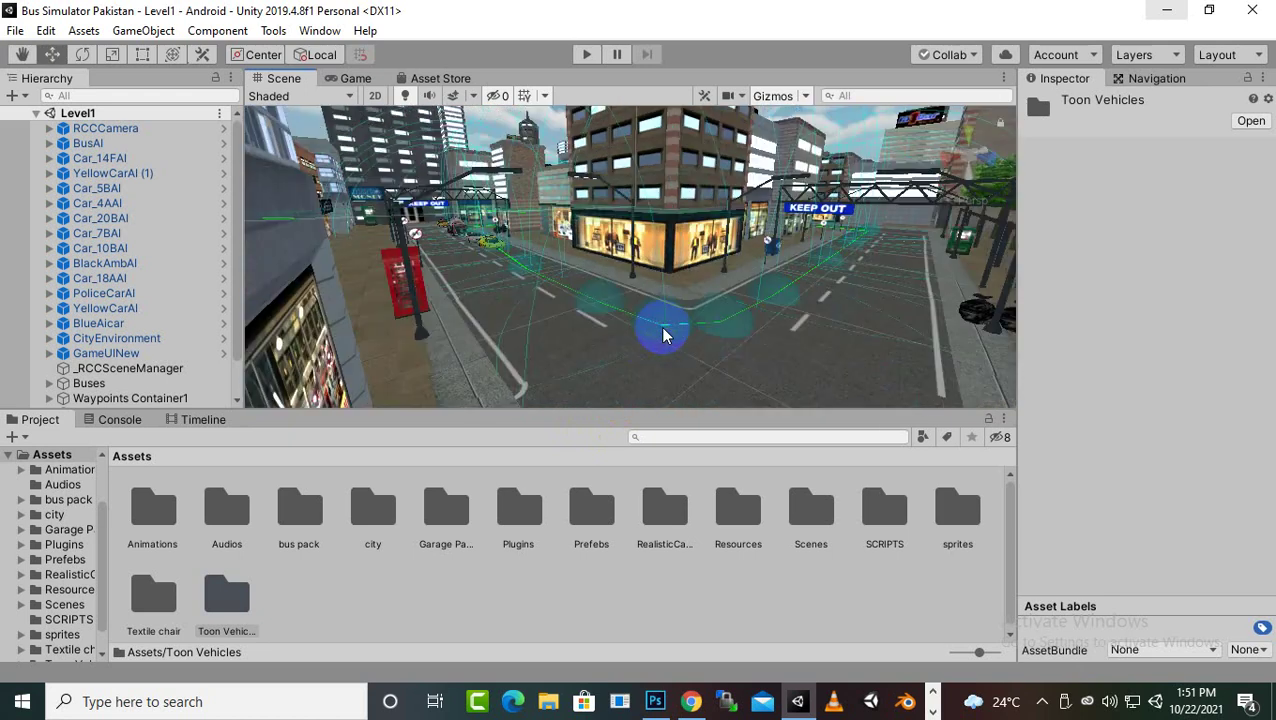
click(691, 701)
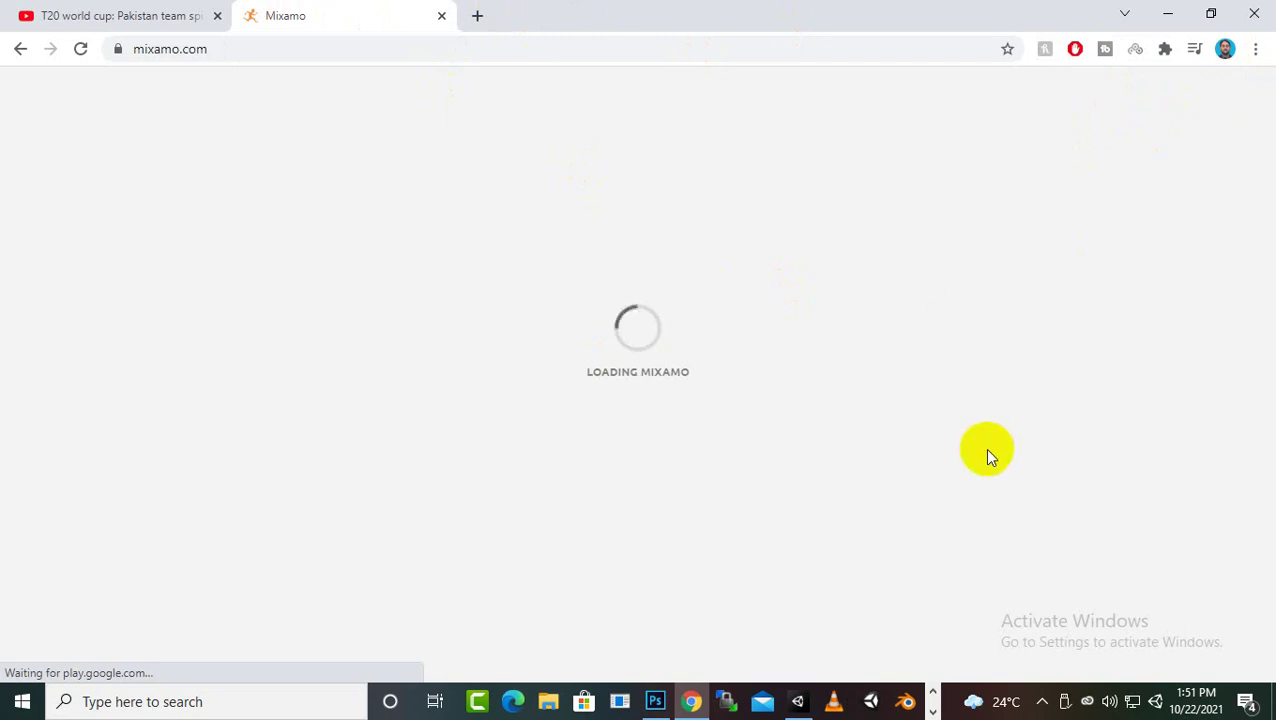
click(1042, 701)
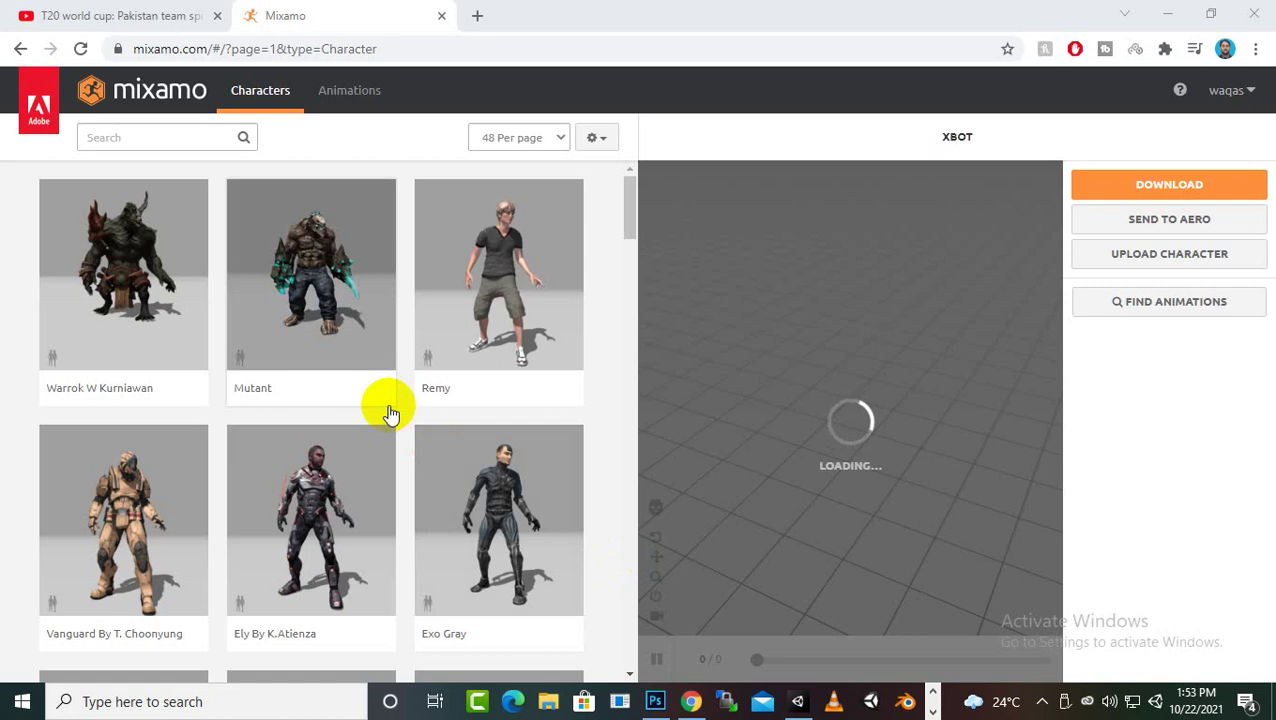
Step: Scroll down the Characters grid and load Amy into the T-pose preview
scroll(309, 277, down, 4)
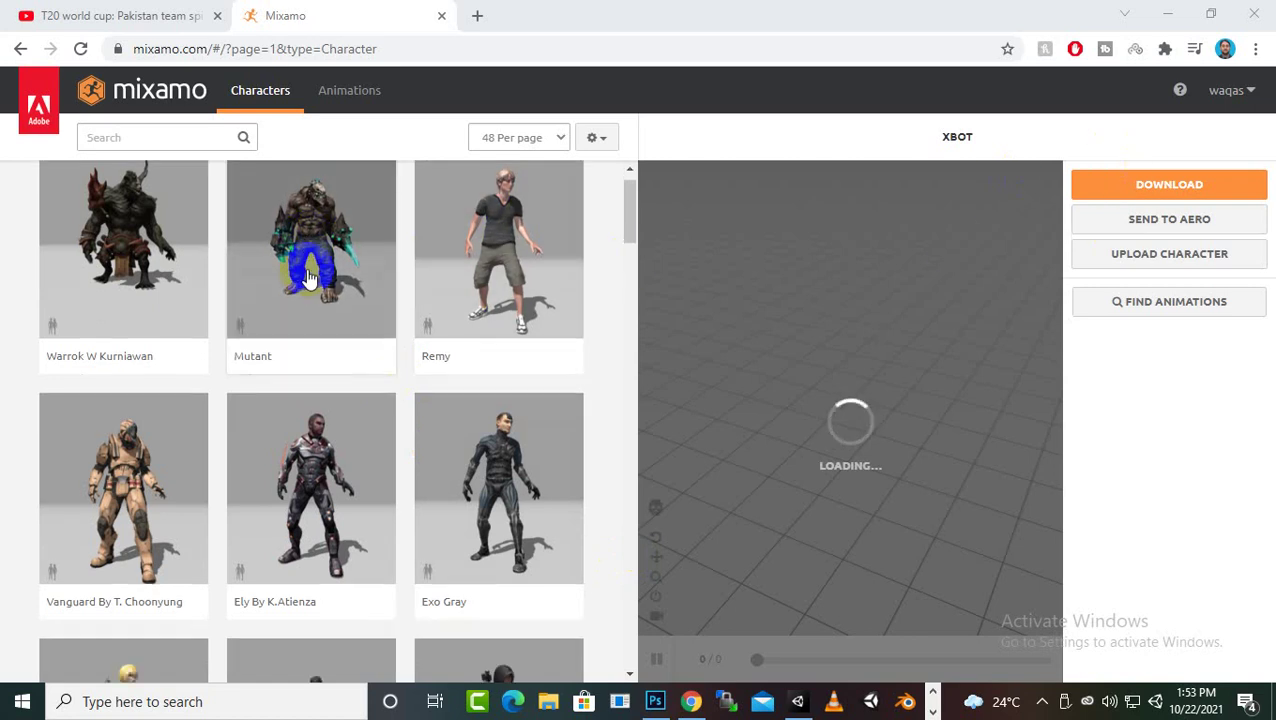
scroll(309, 277, down, 2)
scroll(312, 277, down, 1)
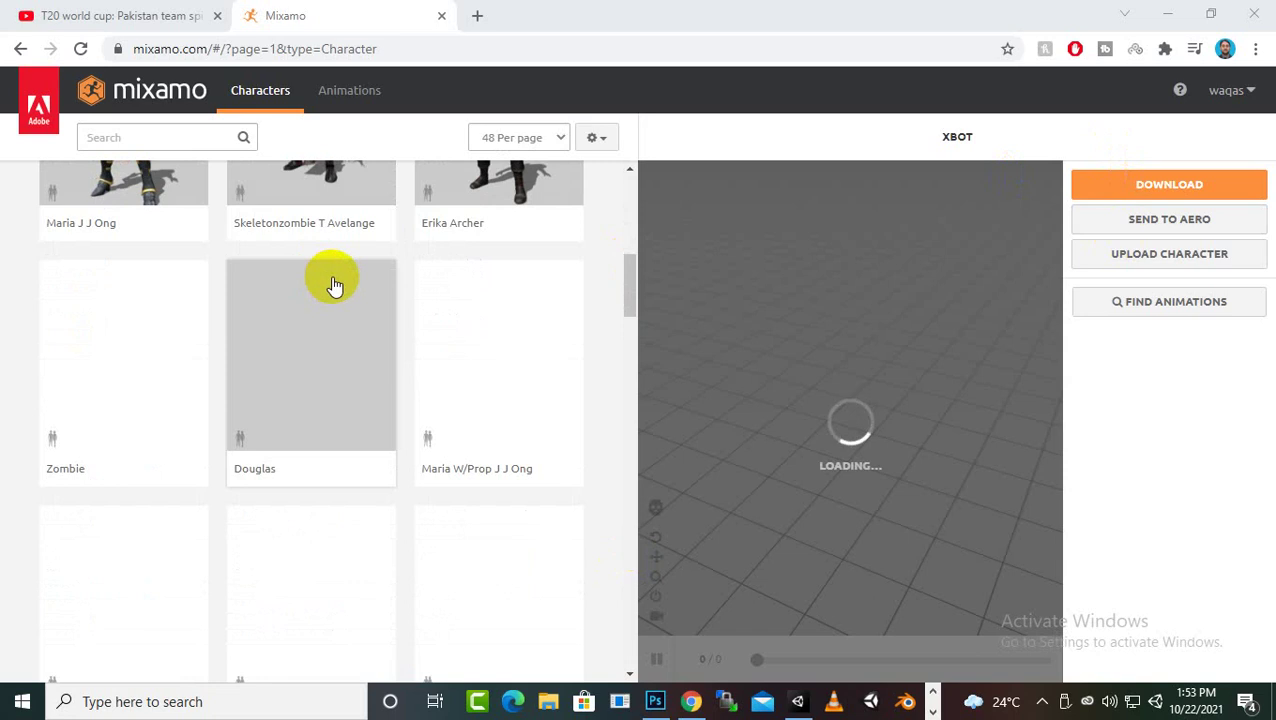
scroll(334, 286, down, 2)
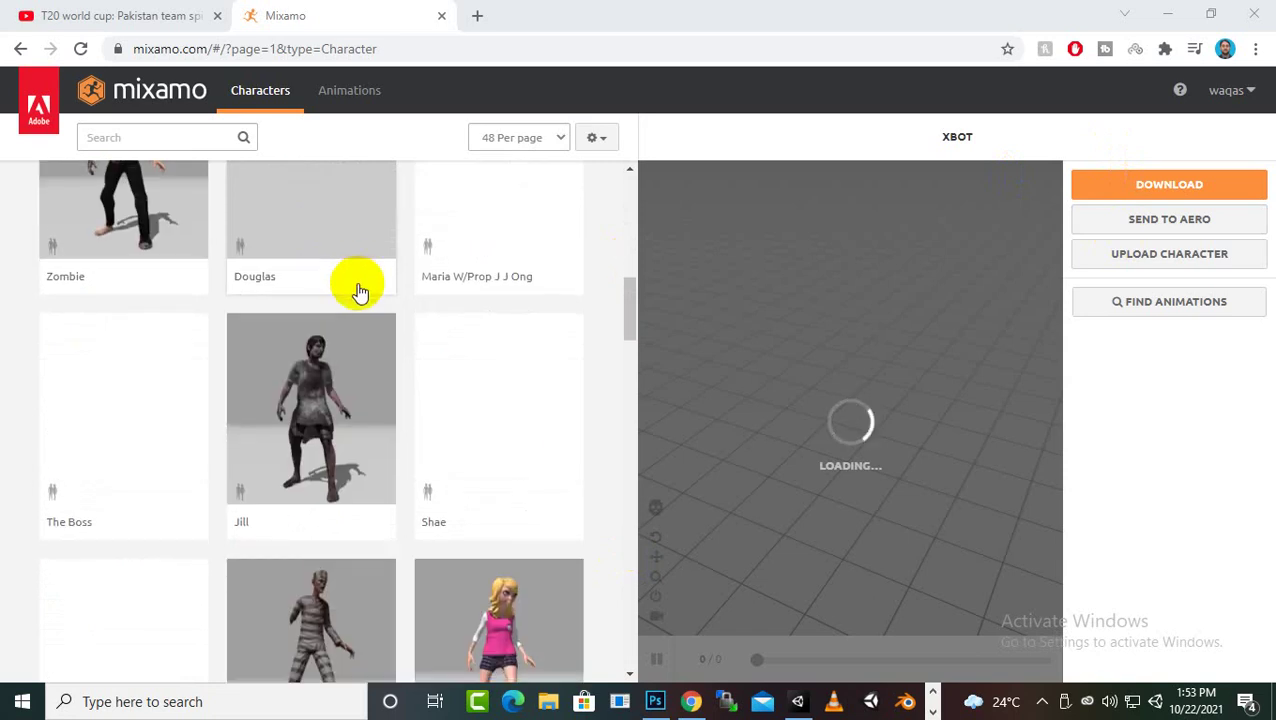
scroll(360, 291, down, 2)
scroll(362, 286, down, 2)
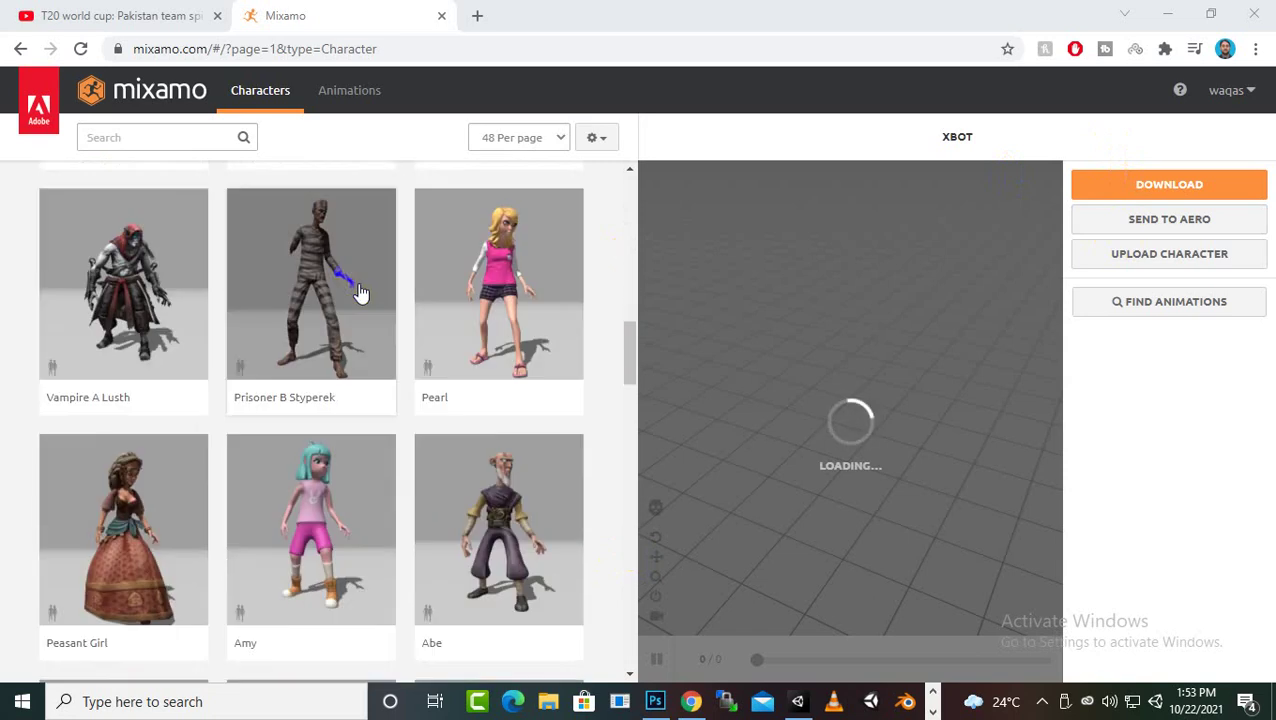
scroll(360, 291, down, 2)
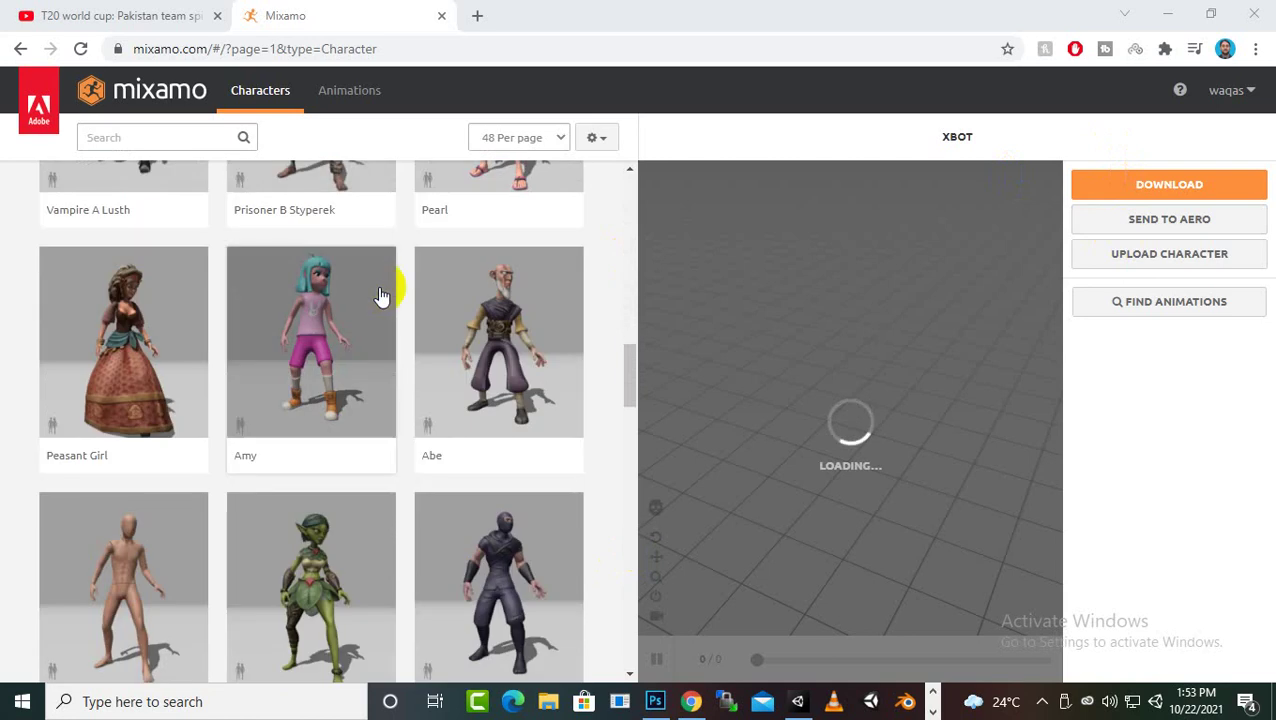
click(308, 338)
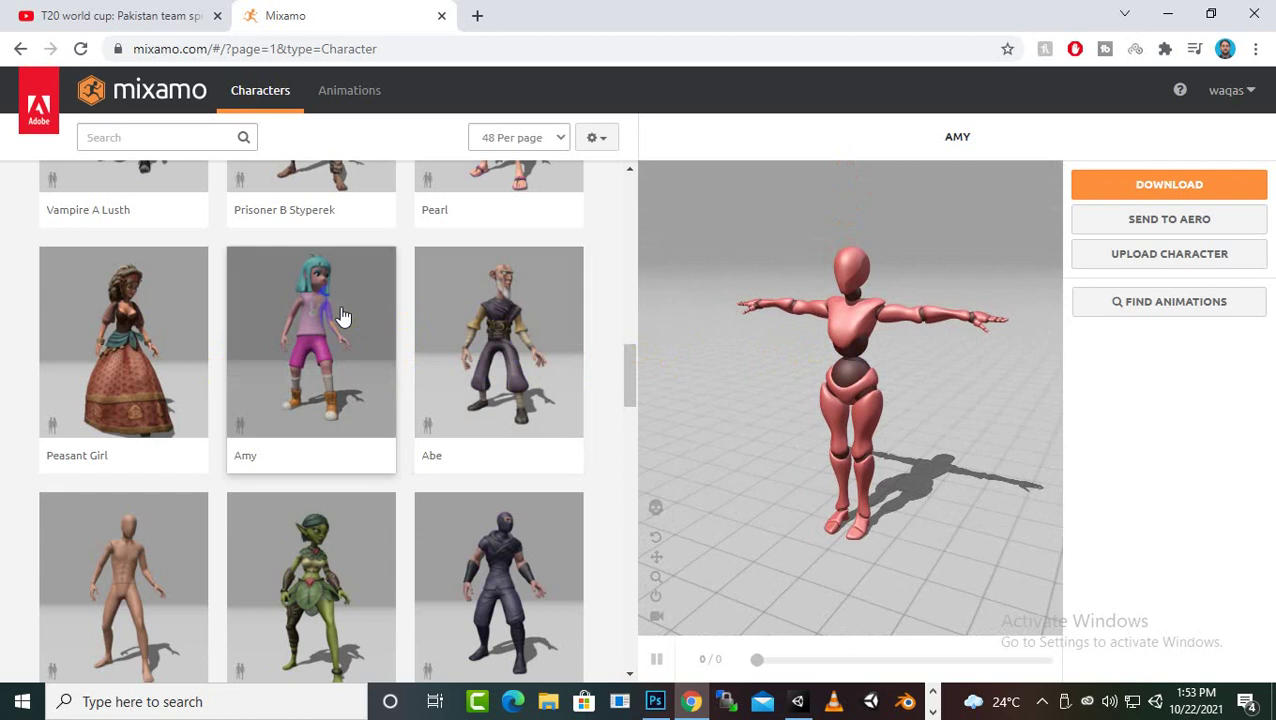
click(473, 393)
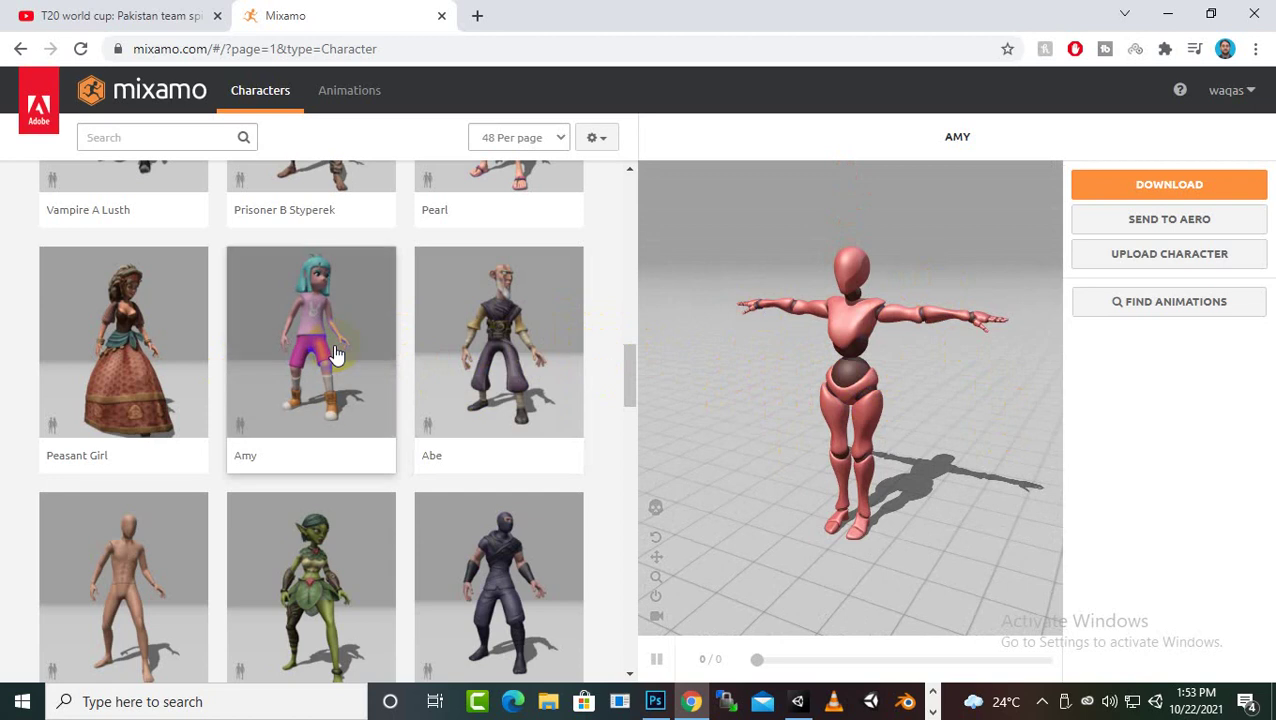
Step: Download Amy in FBX for Unity (.fbx) format with T-Pose as Ch46_nonPBR.fbx
click(1194, 187)
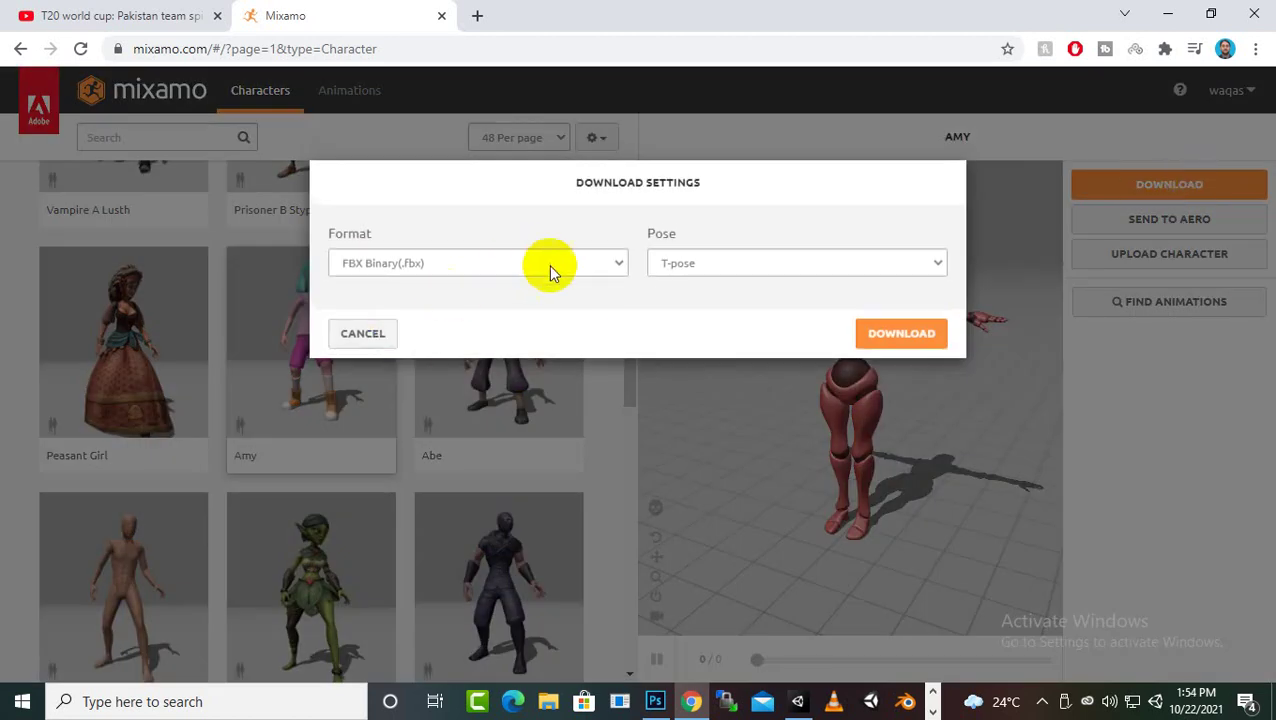
click(782, 264)
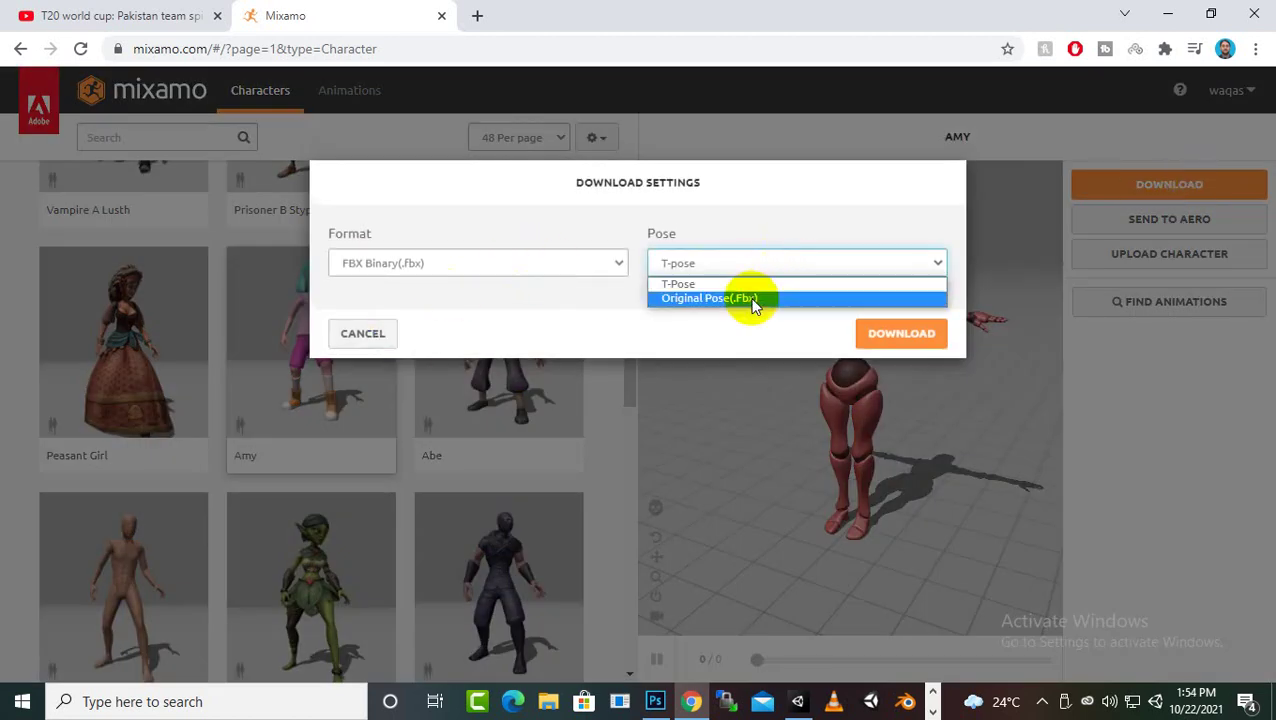
click(752, 300)
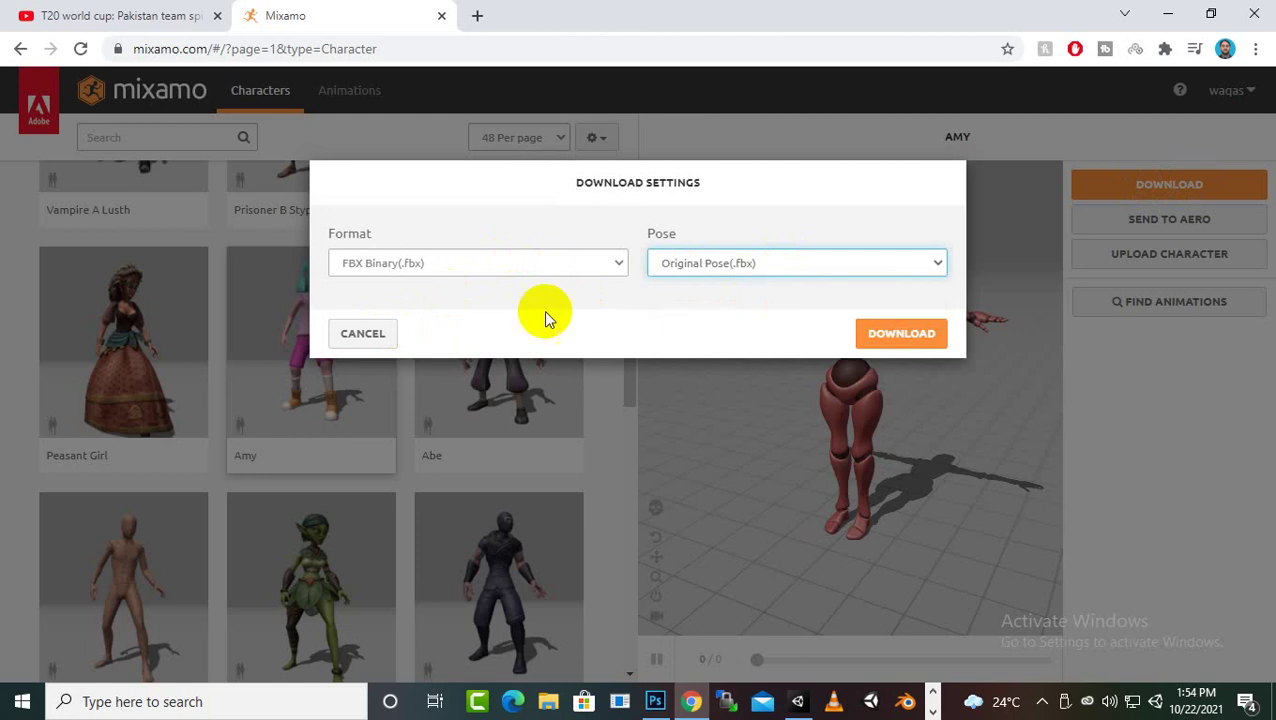
click(488, 268)
click(404, 314)
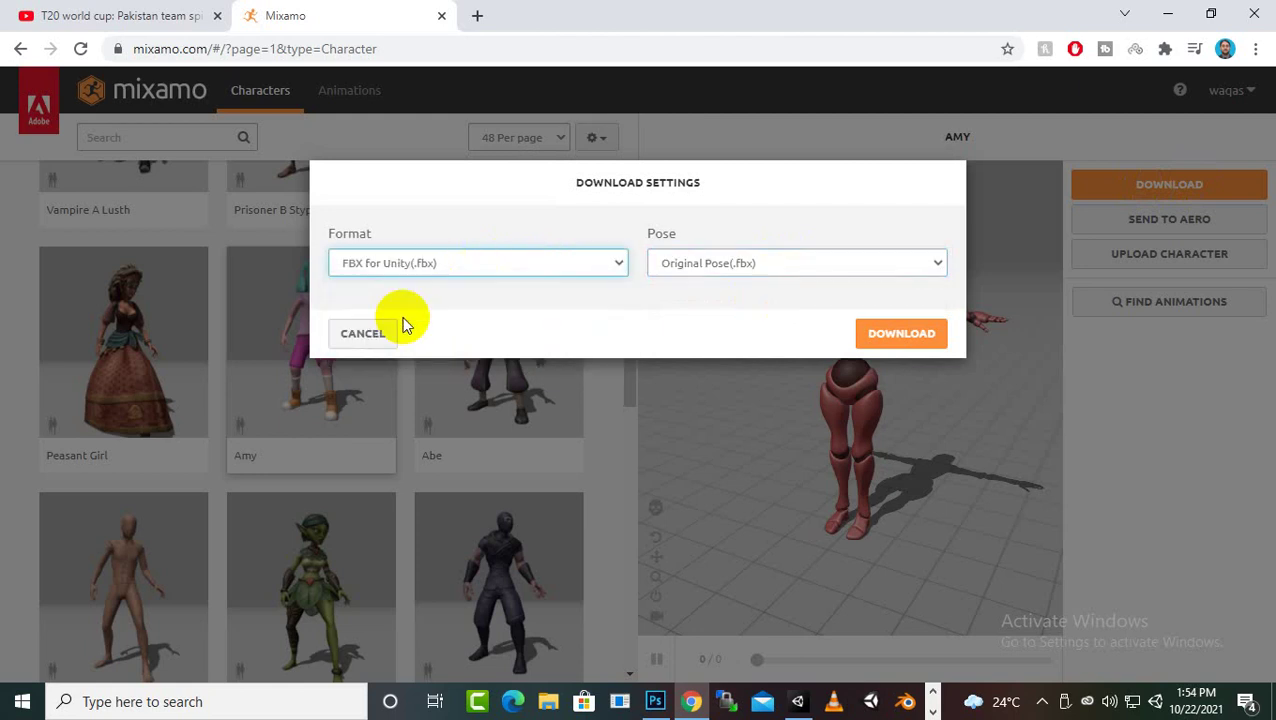
click(782, 262)
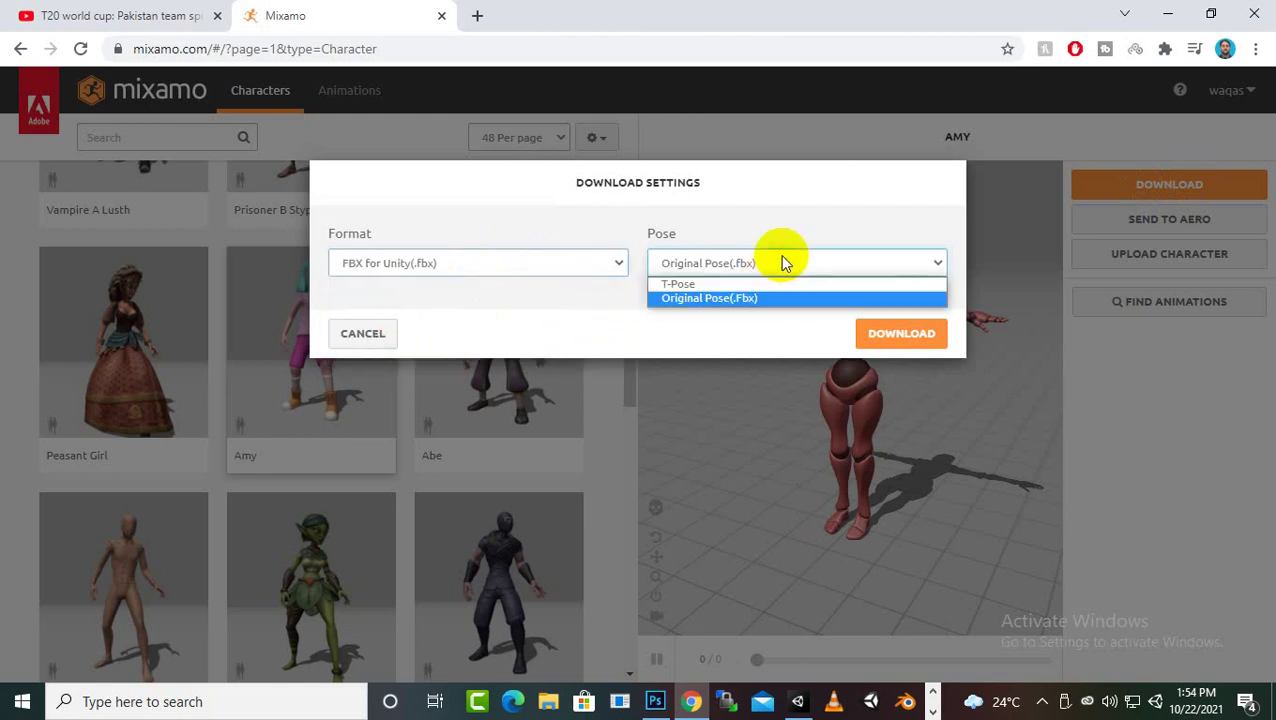
click(699, 287)
click(911, 337)
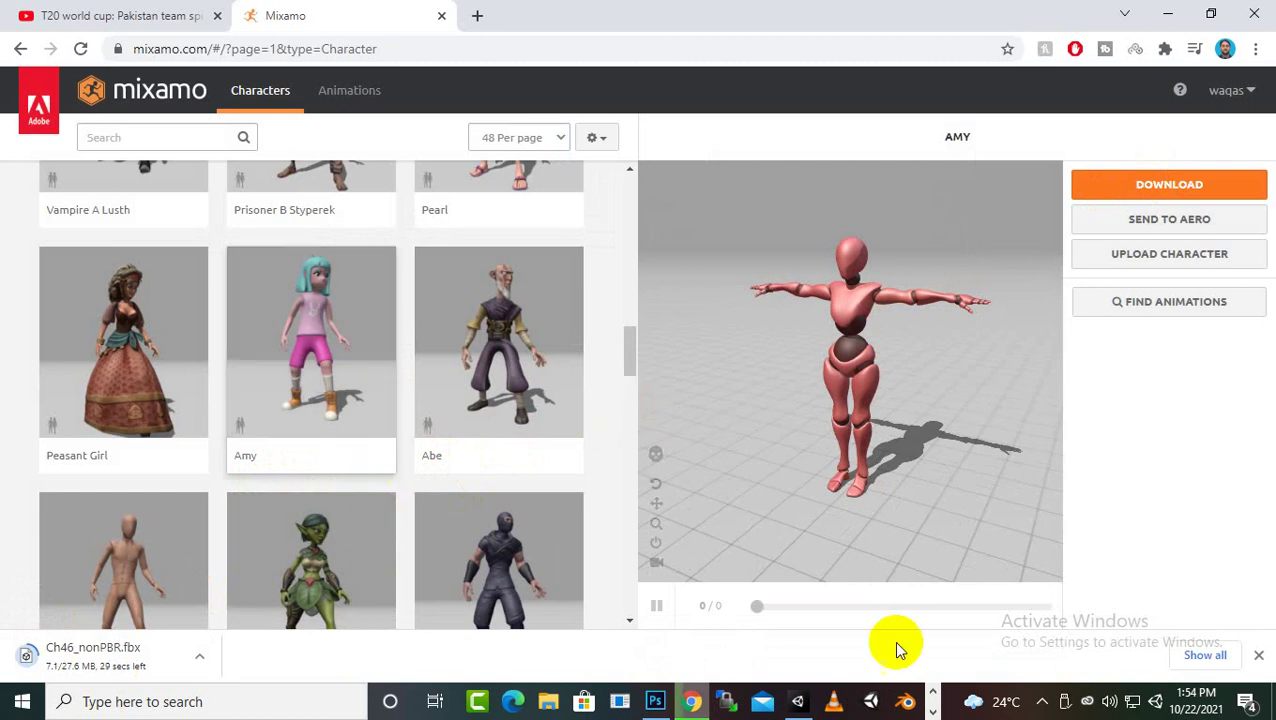
Step: In the Animations library, search for 'idle' to list 507 results
click(1042, 701)
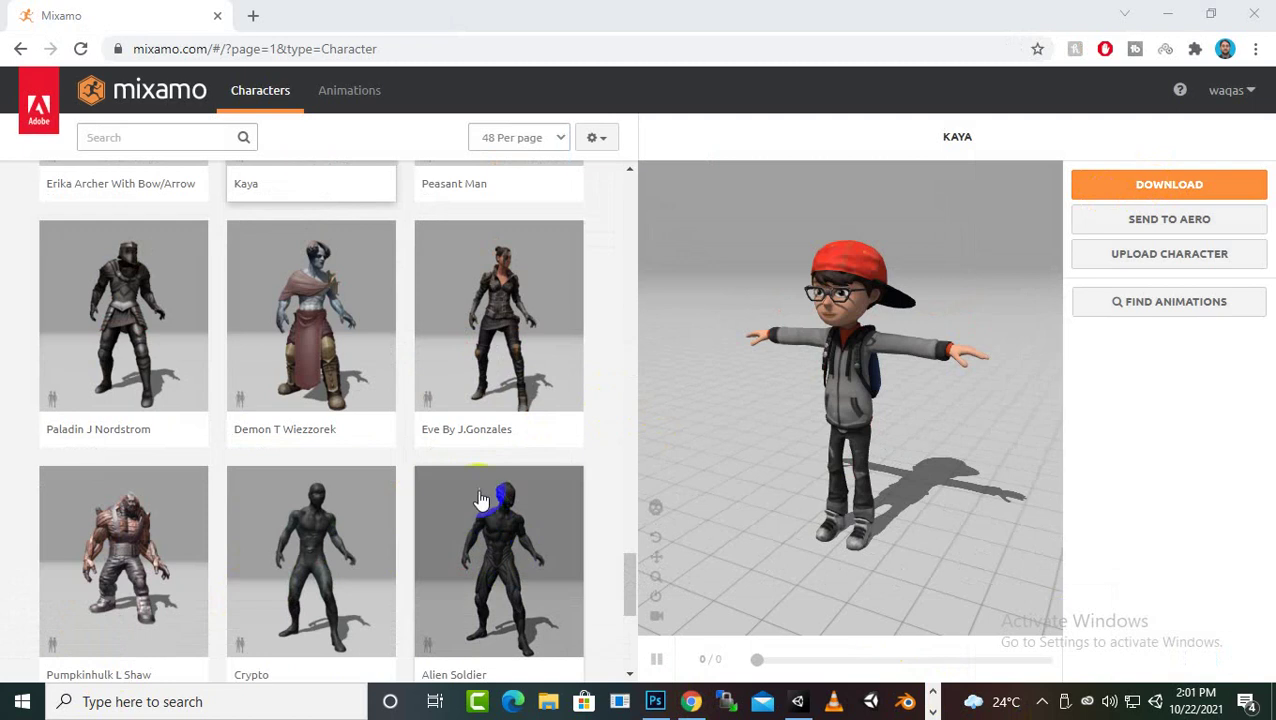
scroll(495, 505, down, 4)
scroll(213, 478, up, 6)
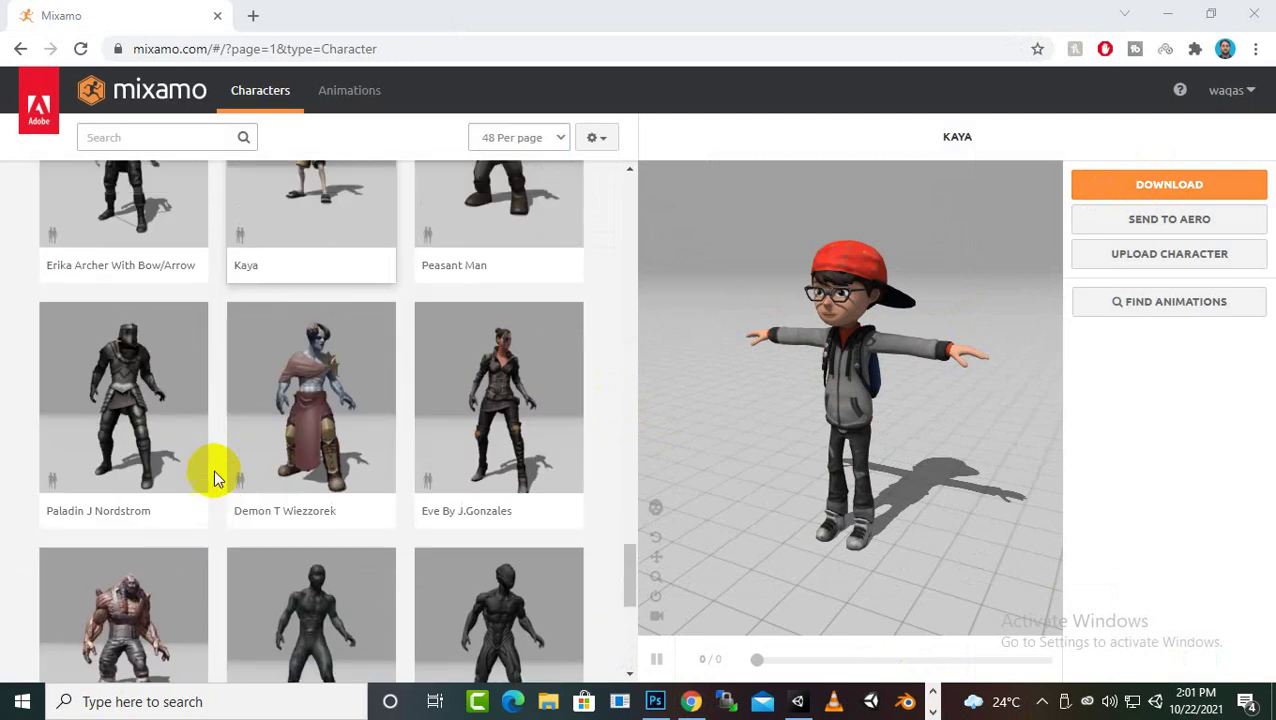
scroll(213, 478, up, 6)
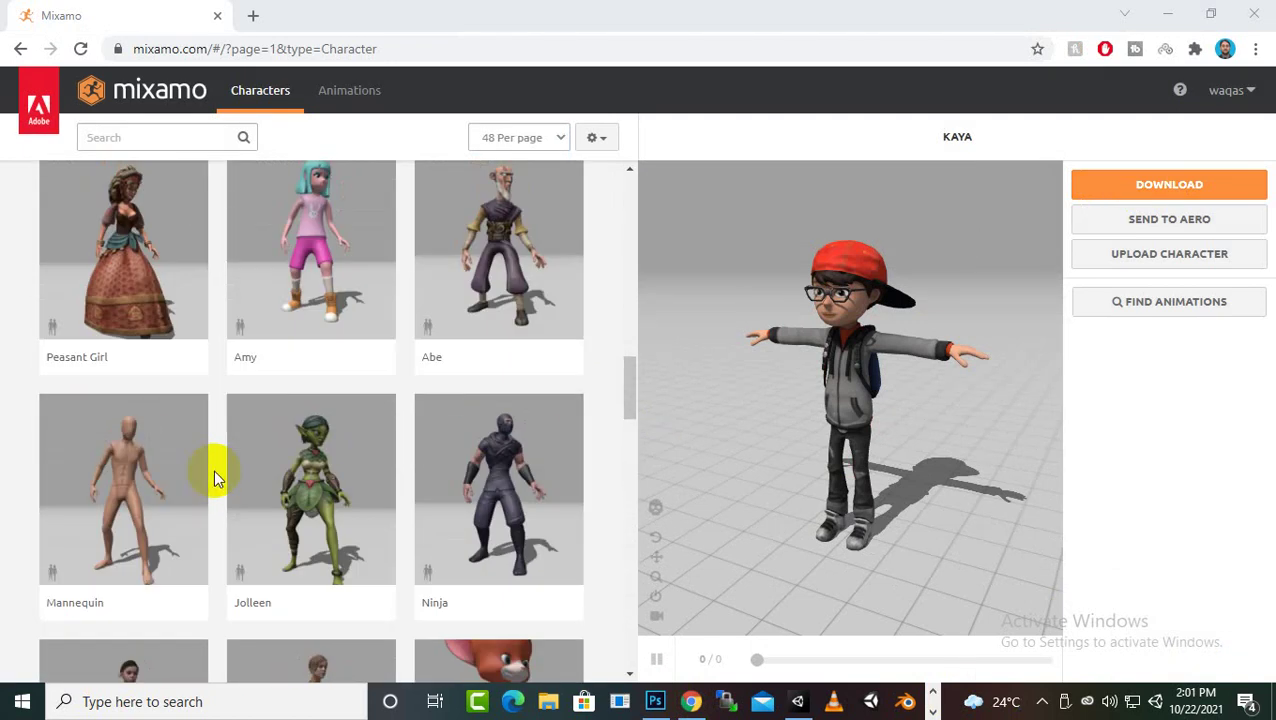
click(349, 115)
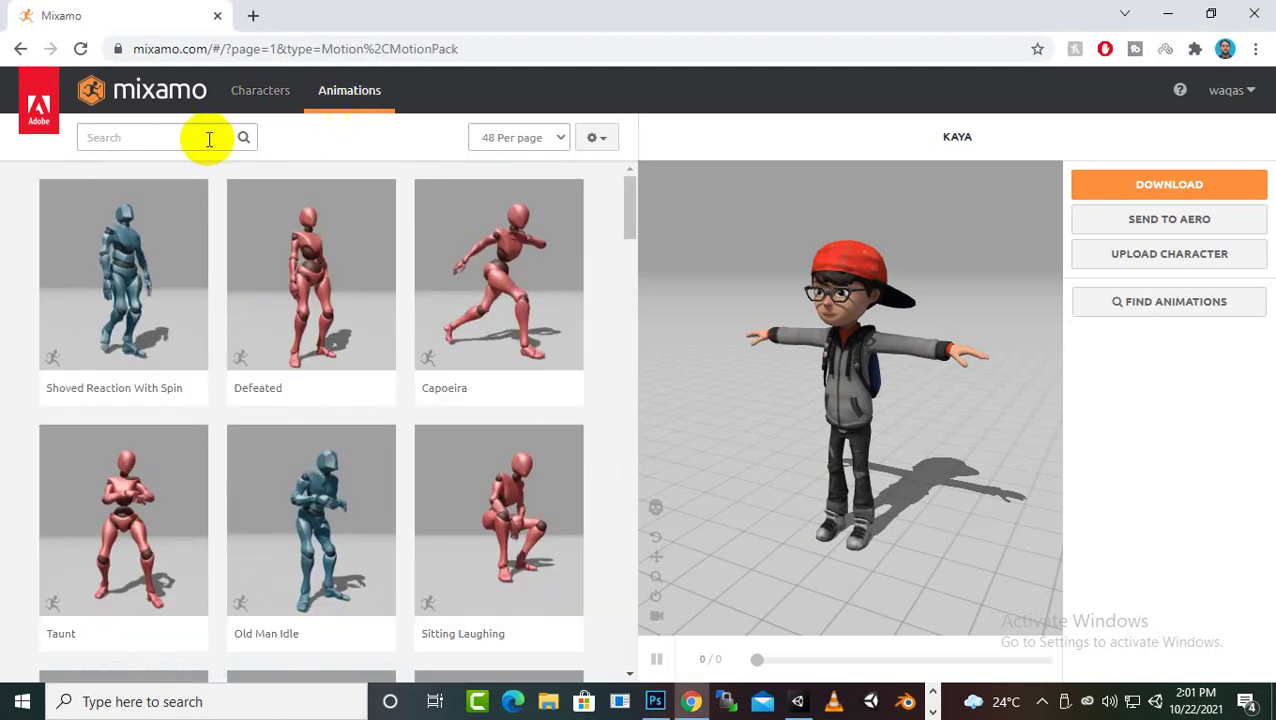
click(121, 139)
click(421, 157)
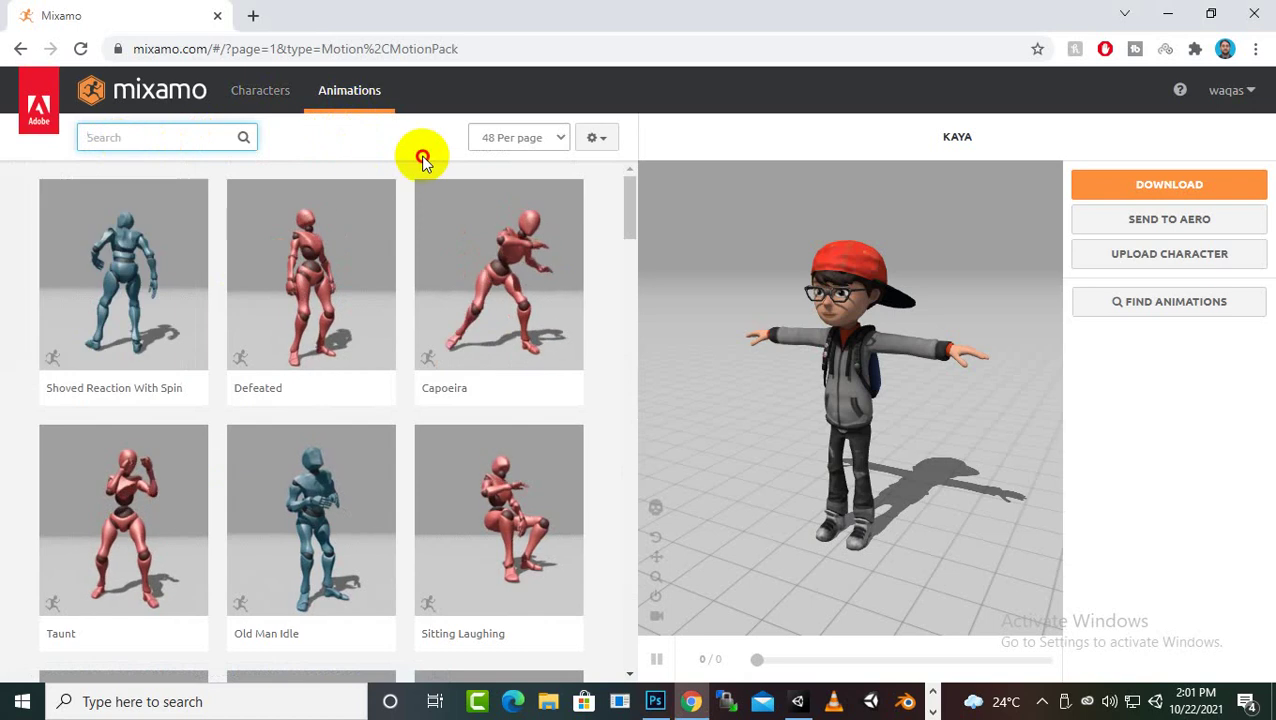
click(166, 132)
text(idle)
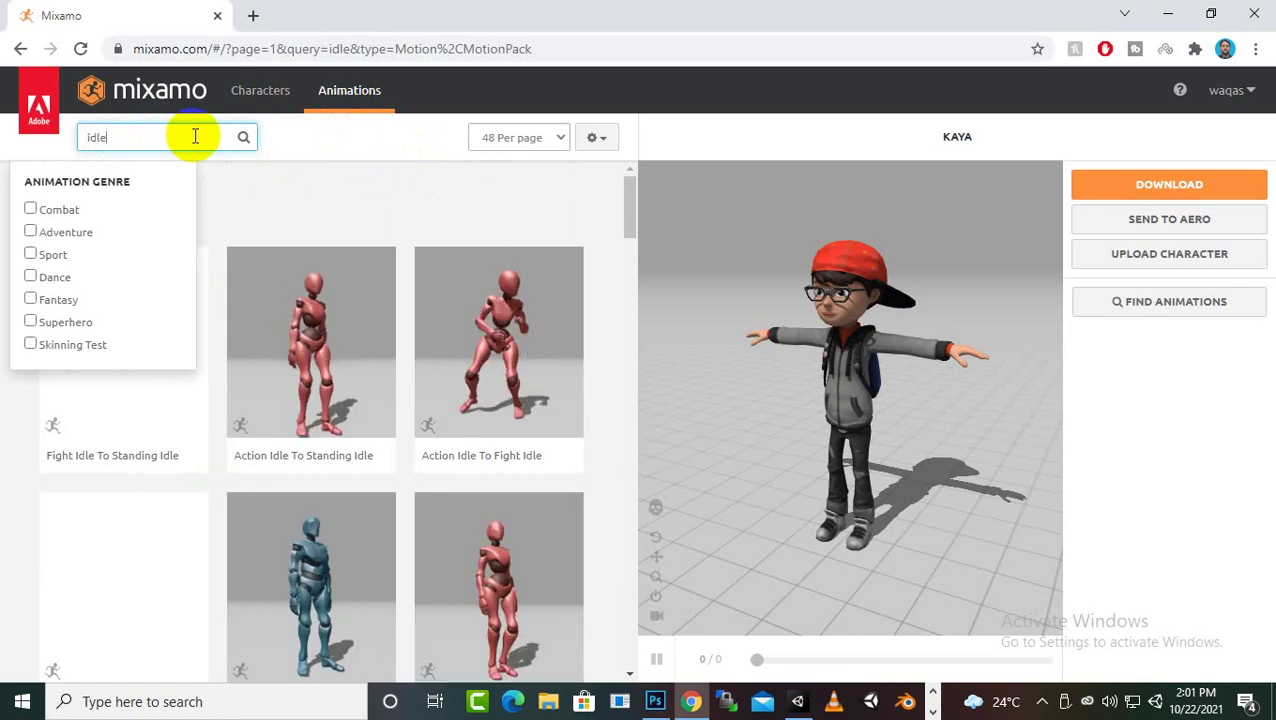
click(585, 230)
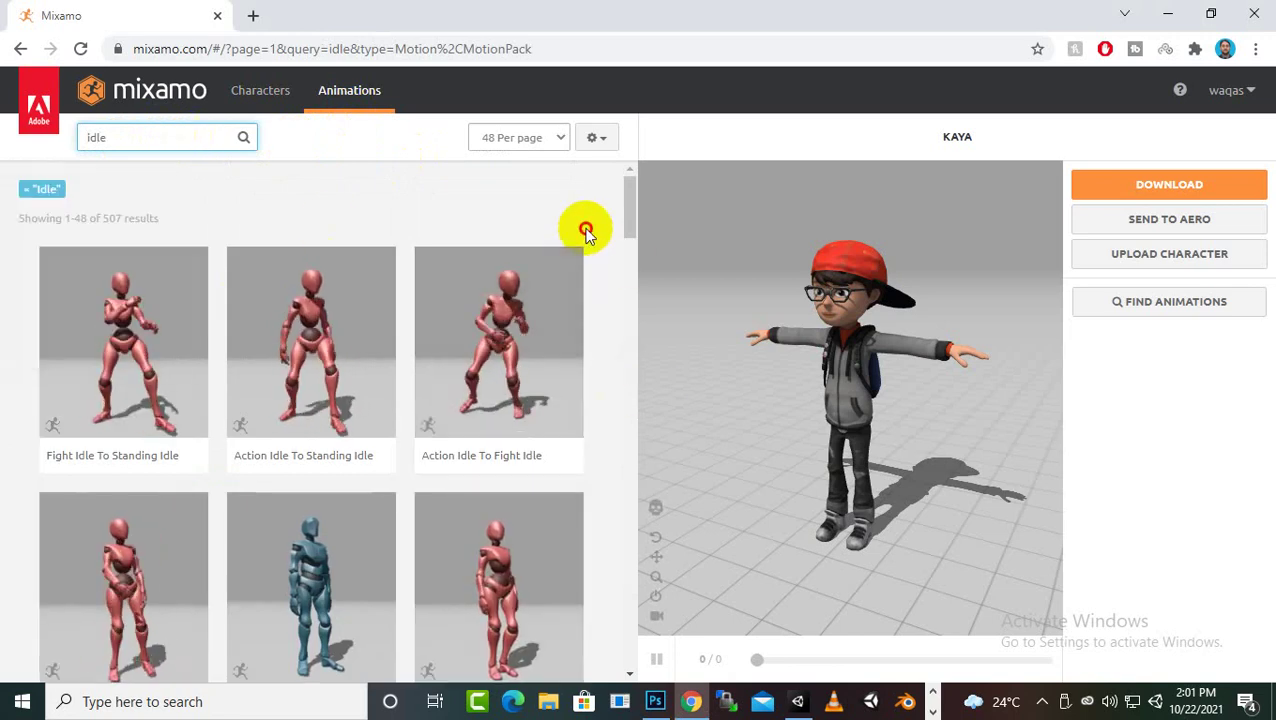
Step: Apply the Idle animation from the results to Kaya
click(1041, 701)
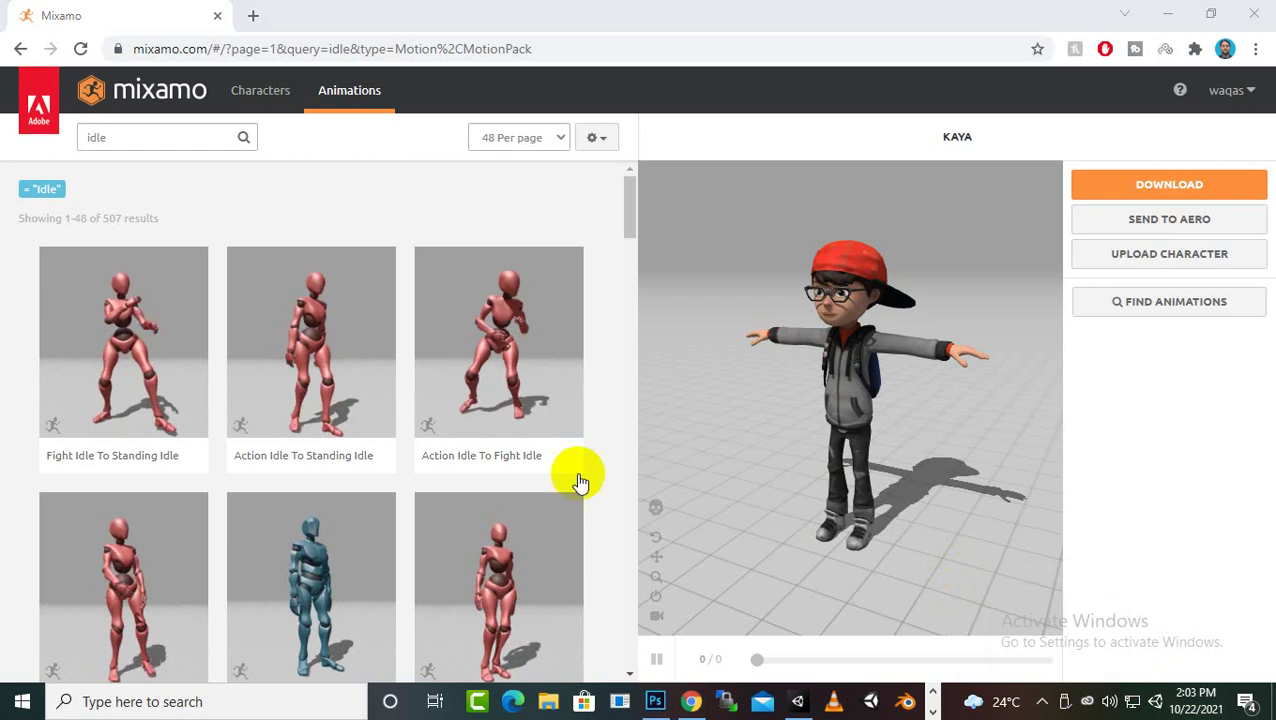
scroll(579, 466, down, 2)
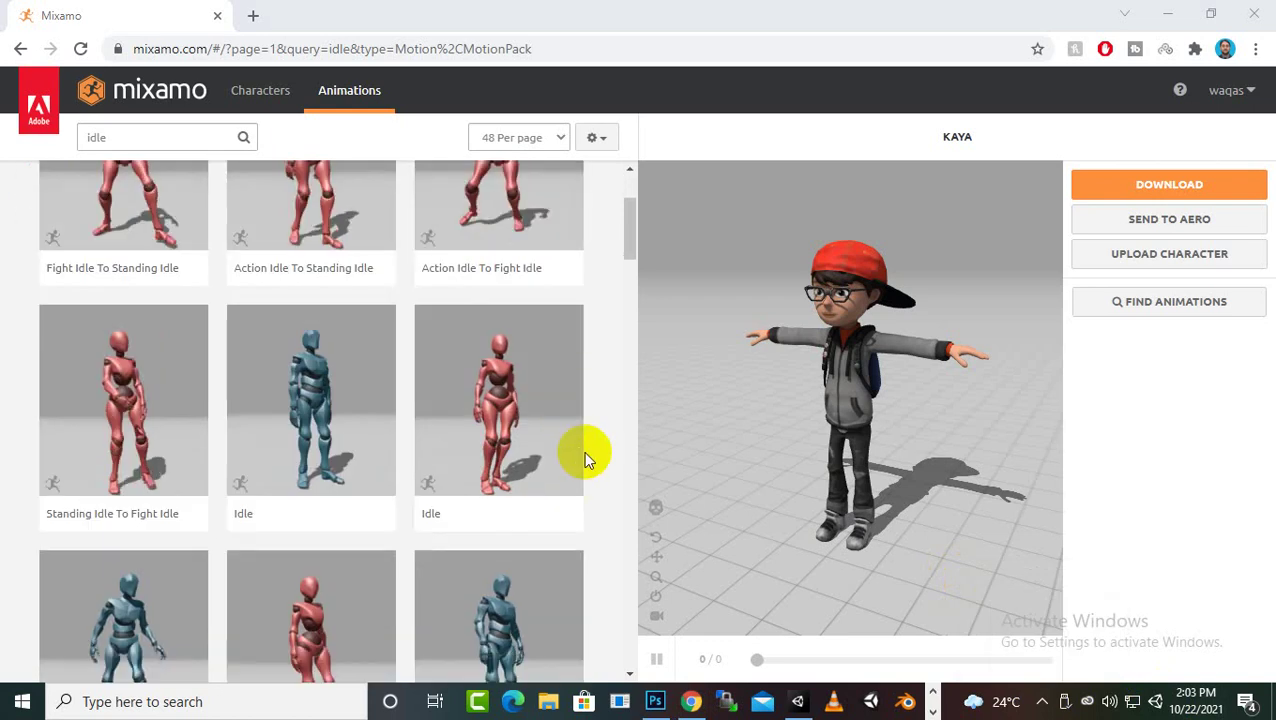
scroll(584, 455, down, 2)
scroll(584, 456, up, 1)
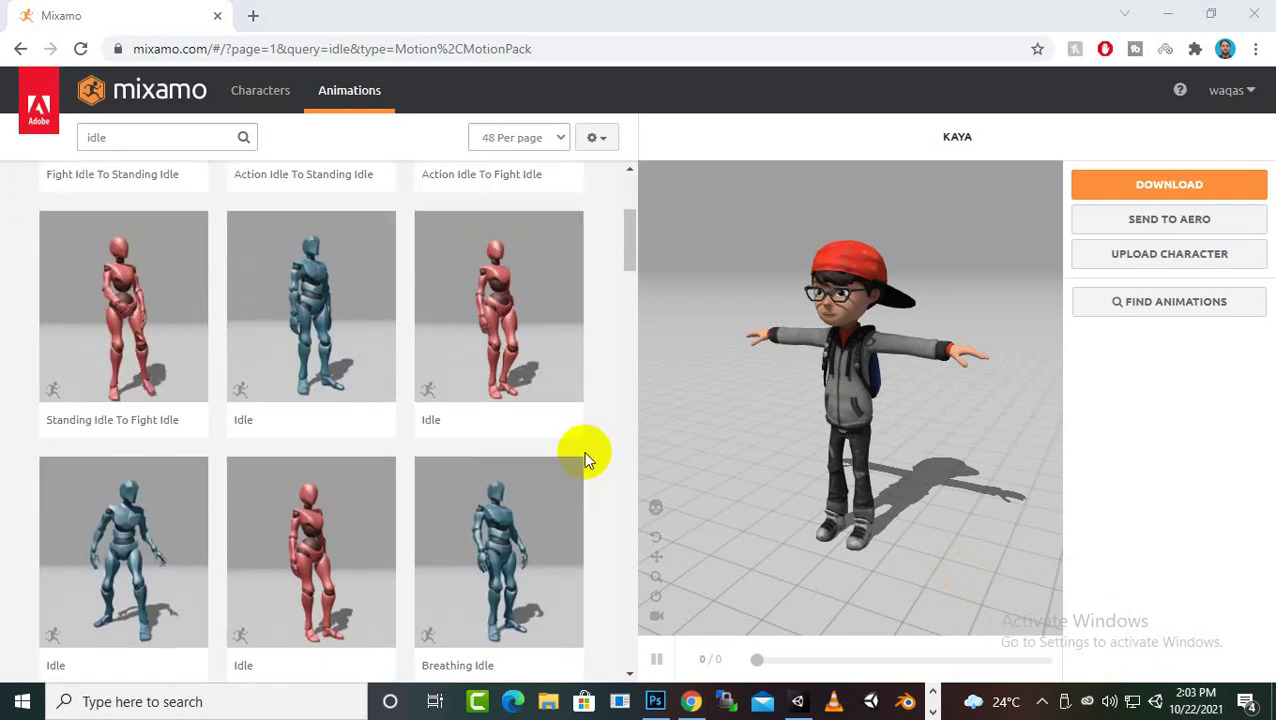
click(519, 341)
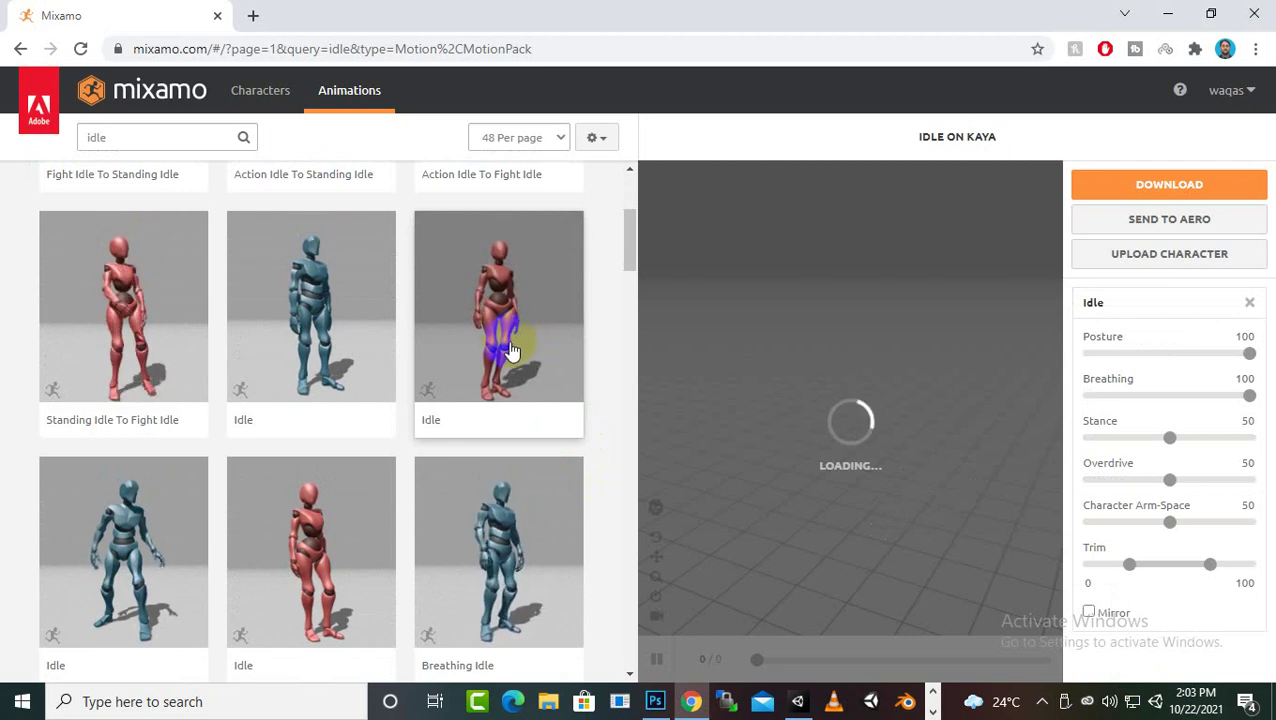
Step: Browse further down the idle results and bring up Idle's Download Settings
scroll(512, 345, down, 2)
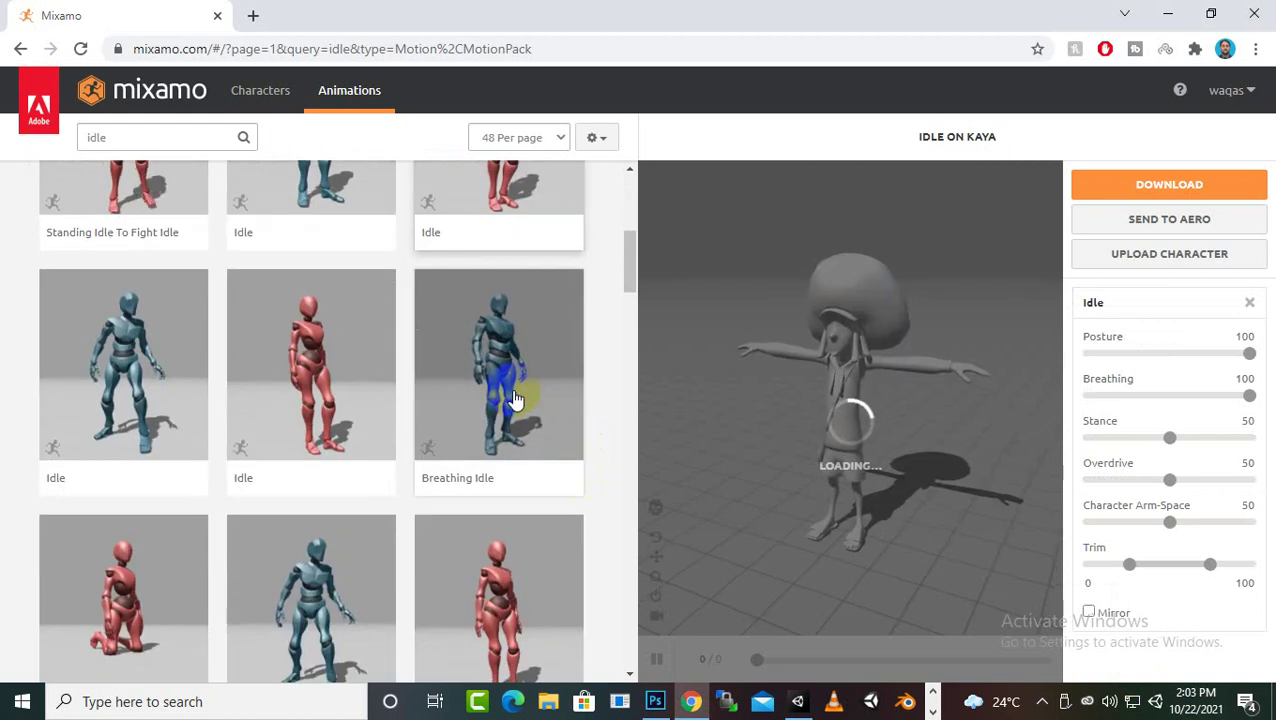
scroll(514, 398, down, 2)
scroll(514, 398, down, 1)
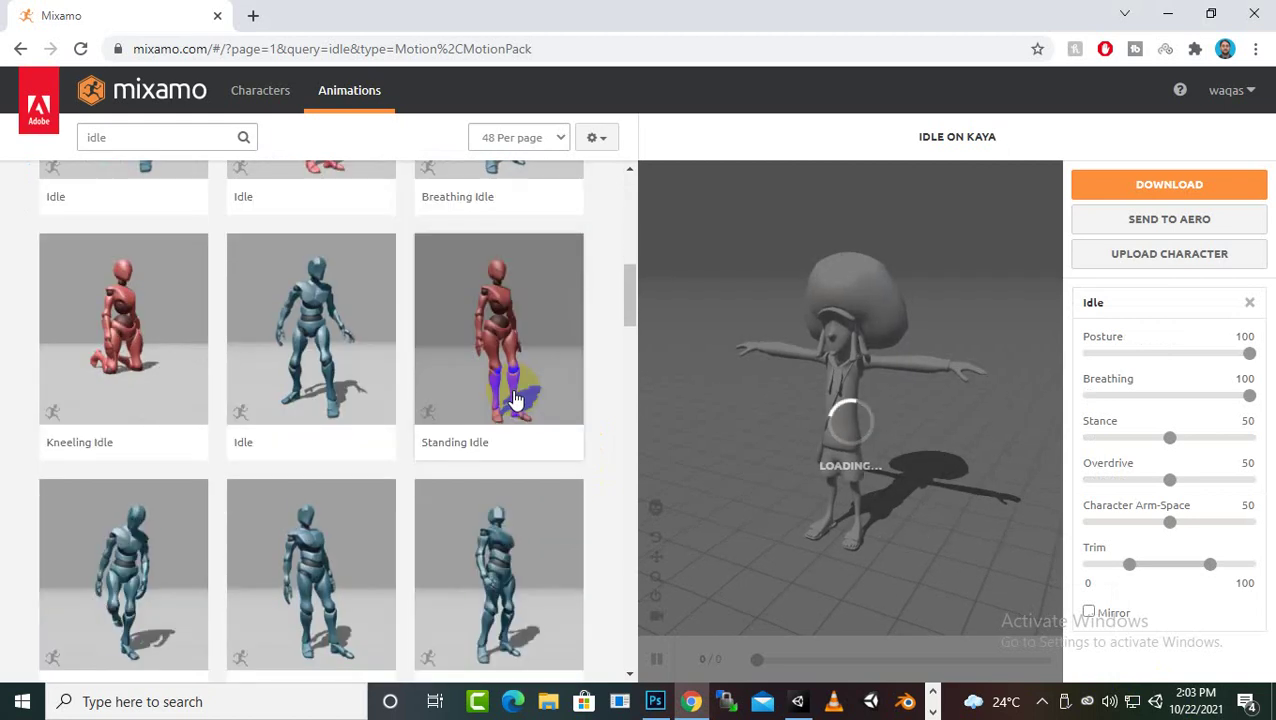
scroll(514, 398, down, 3)
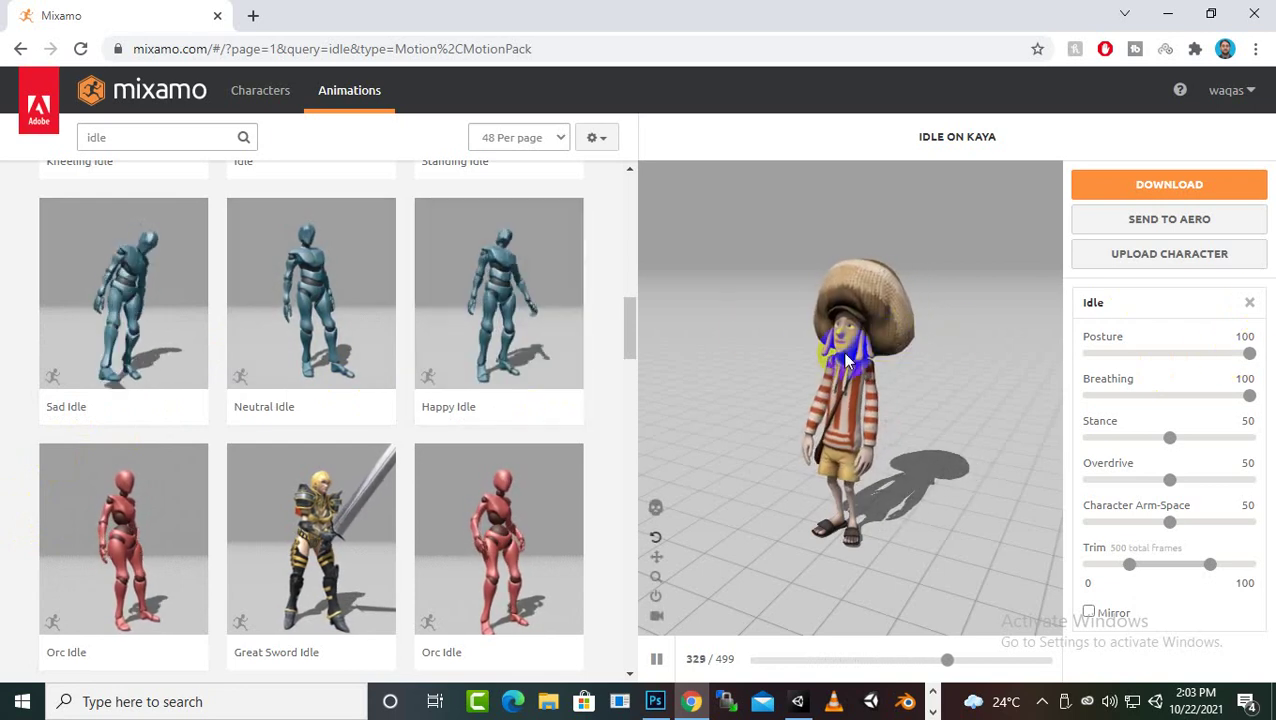
click(1174, 187)
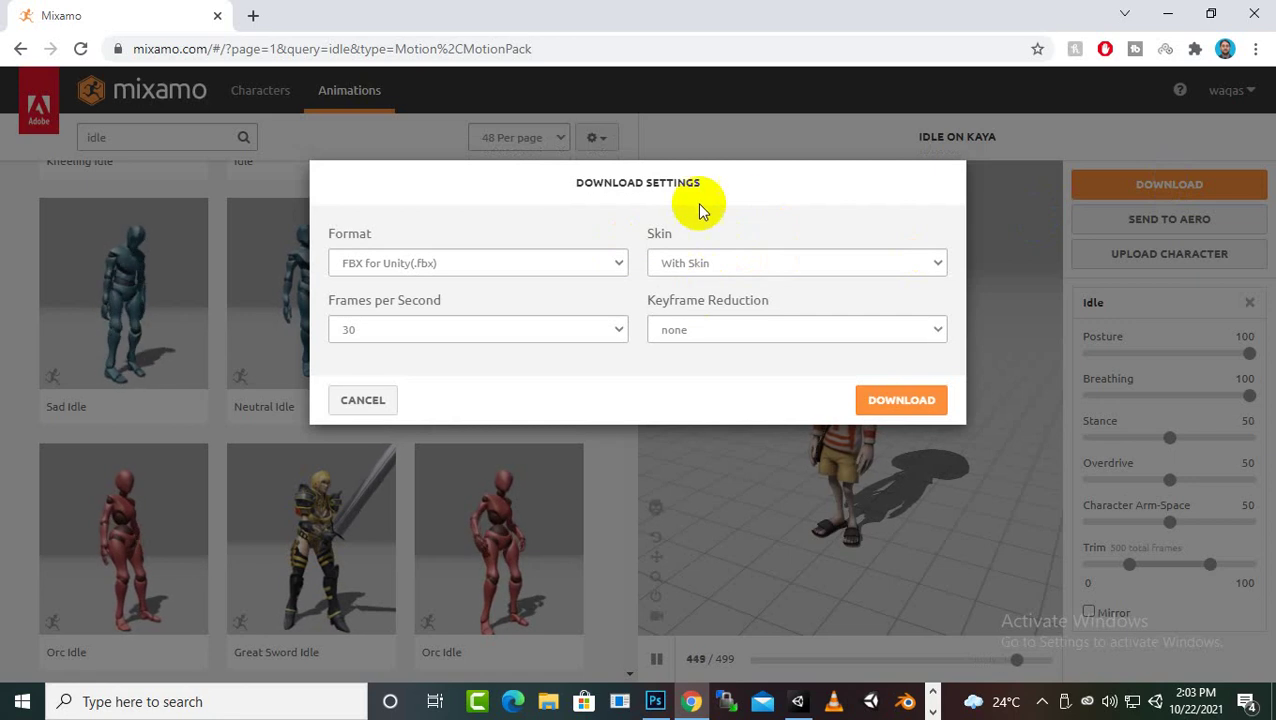
Step: Export Idle as FBX for Unity Without Skin, then apply Sad Idle to Kaya
click(530, 264)
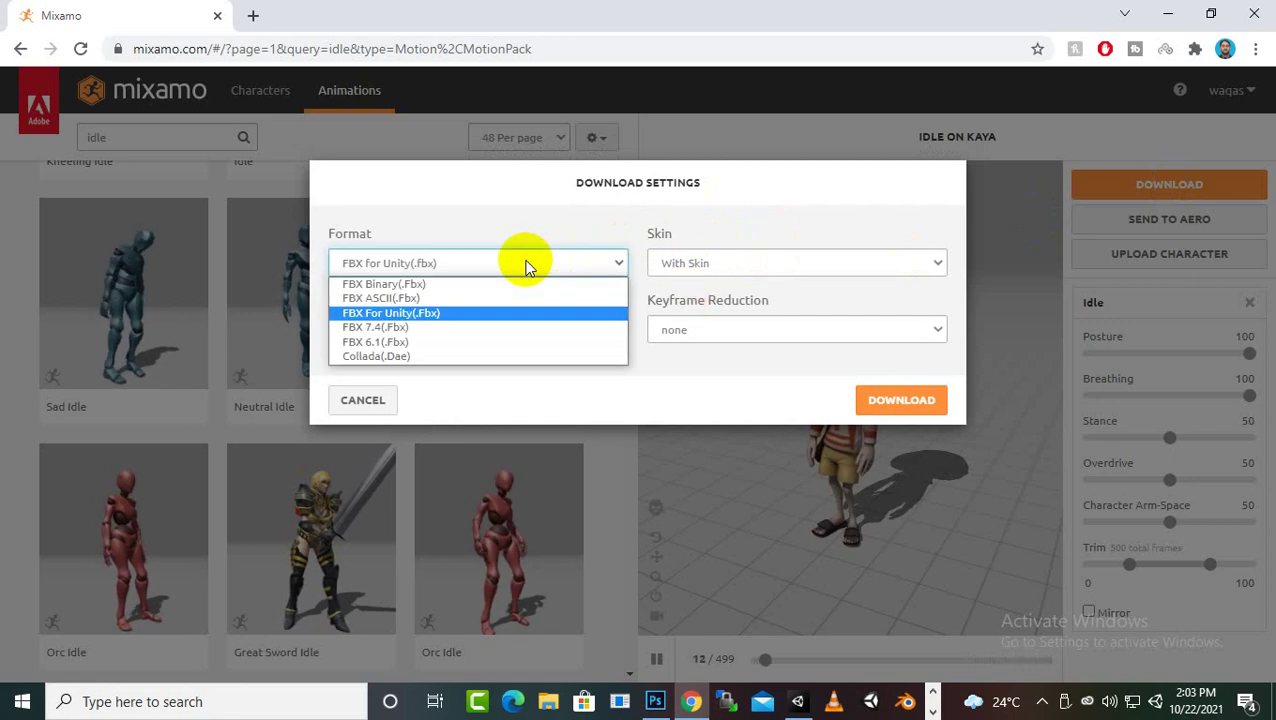
click(530, 264)
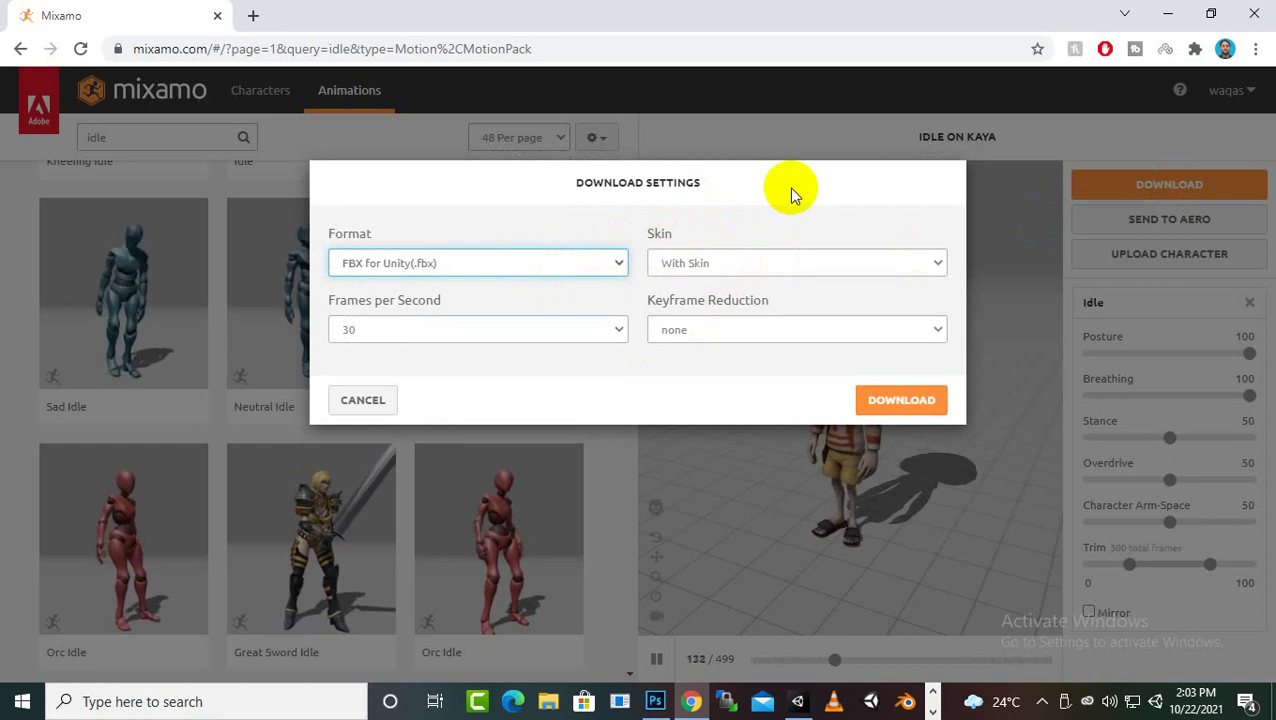
click(752, 266)
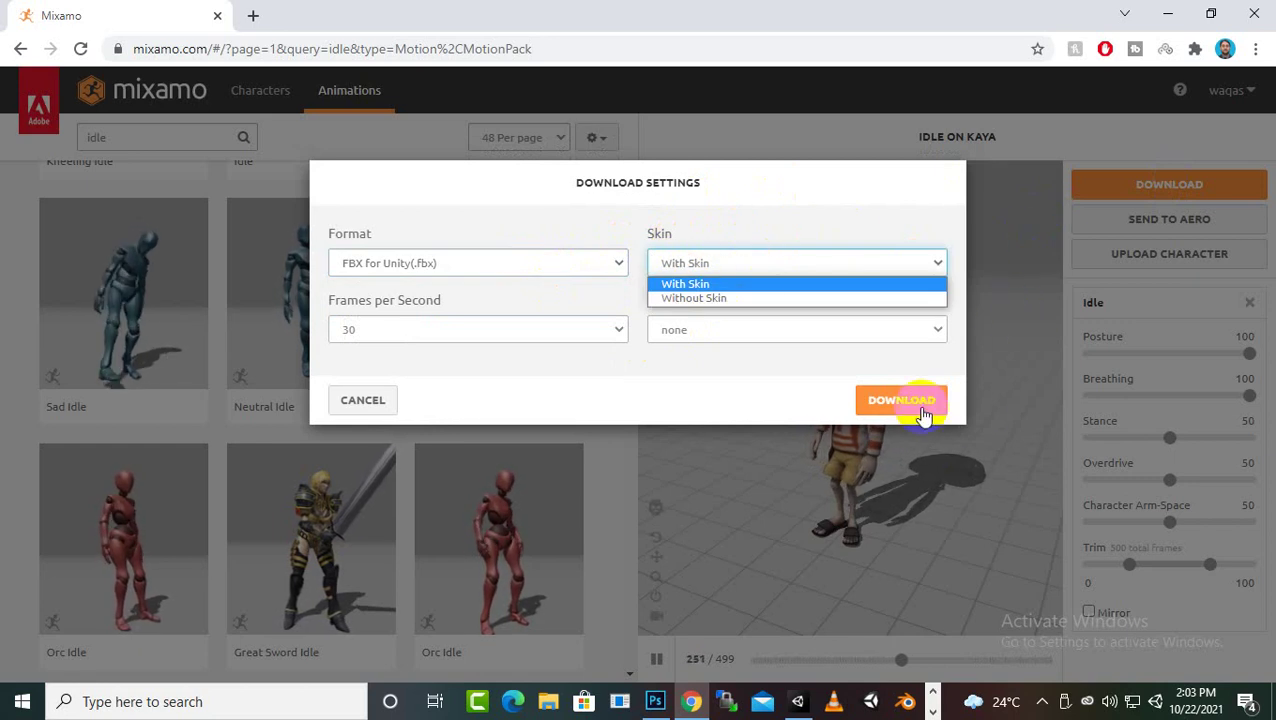
click(975, 418)
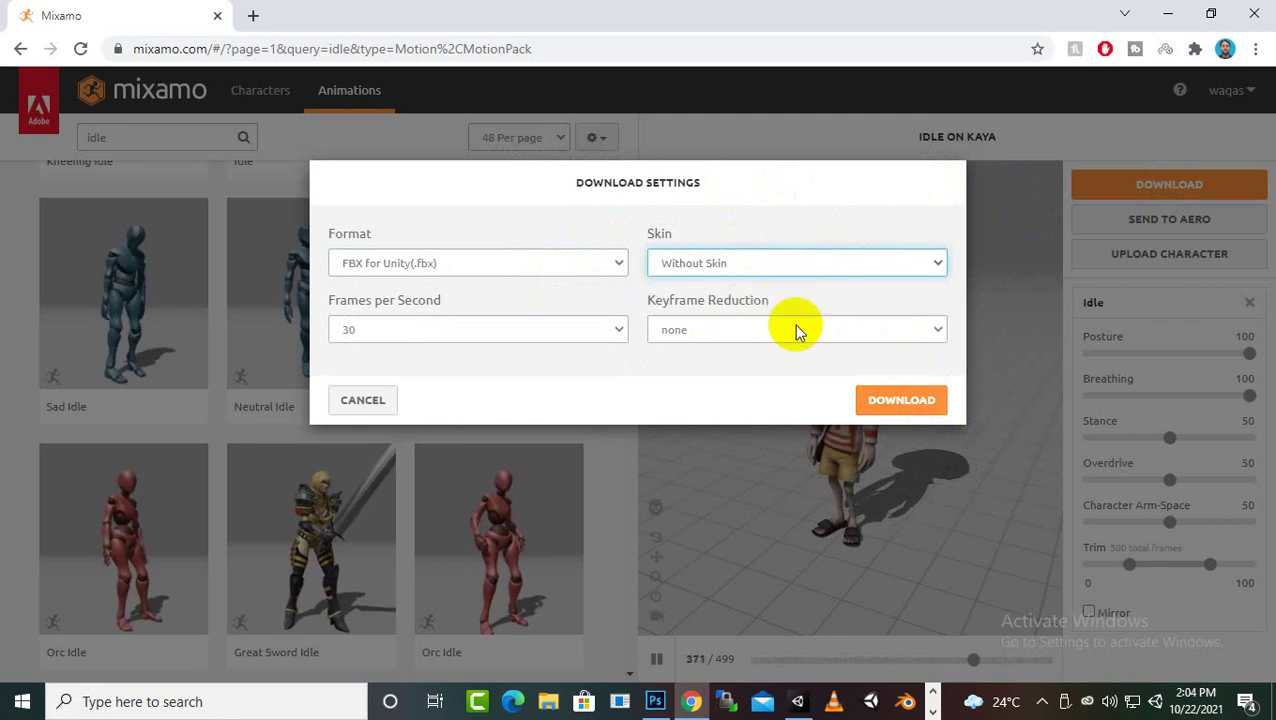
click(899, 404)
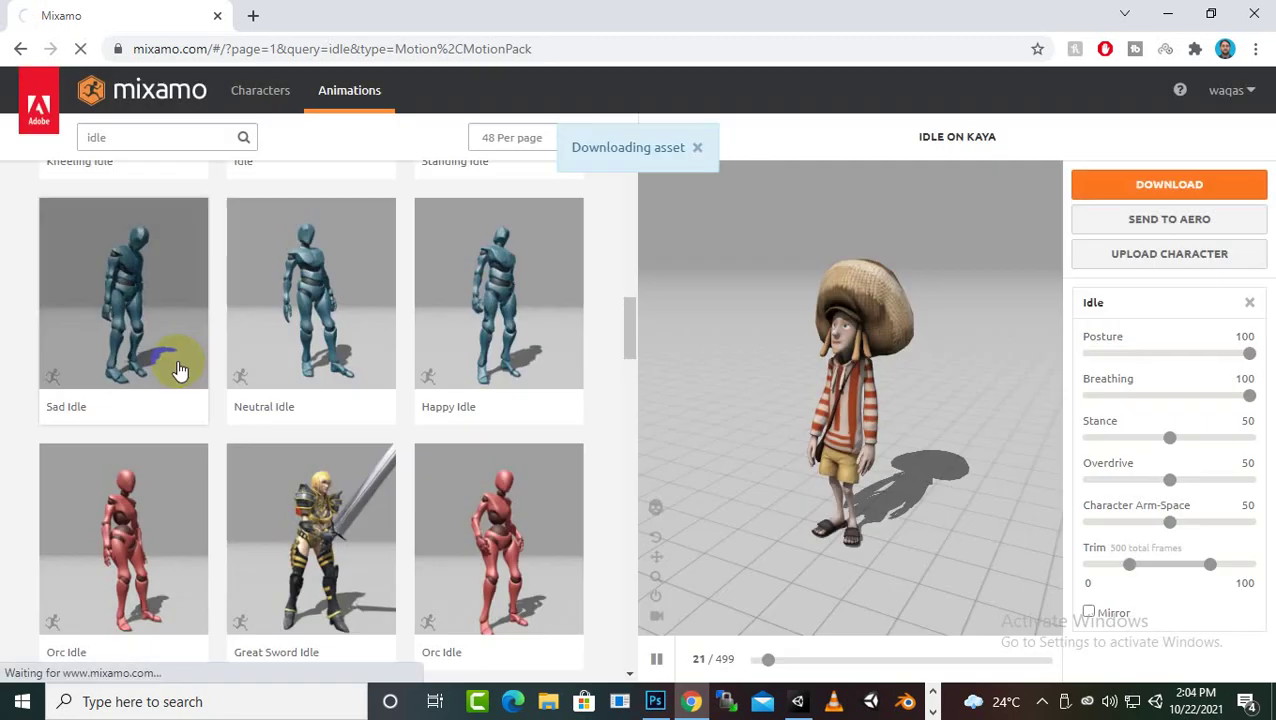
click(180, 365)
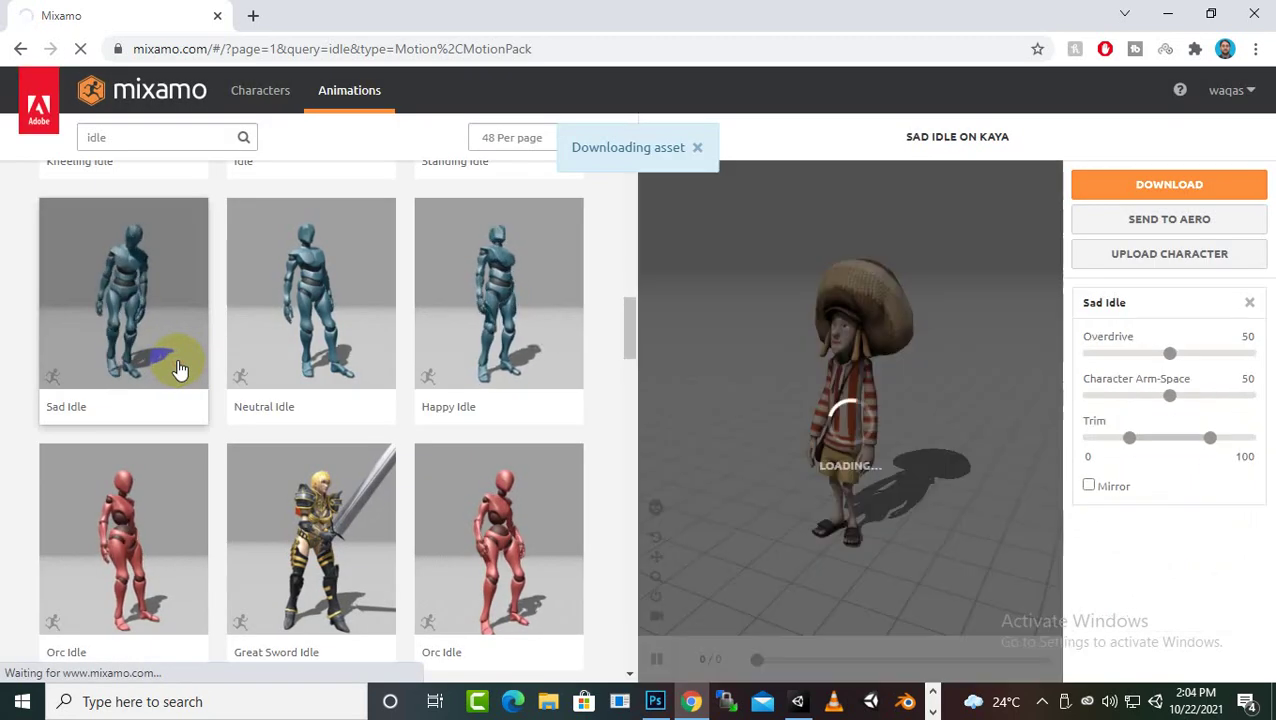
Step: Download Sad Idle and dismiss the two file system error messages
click(1114, 188)
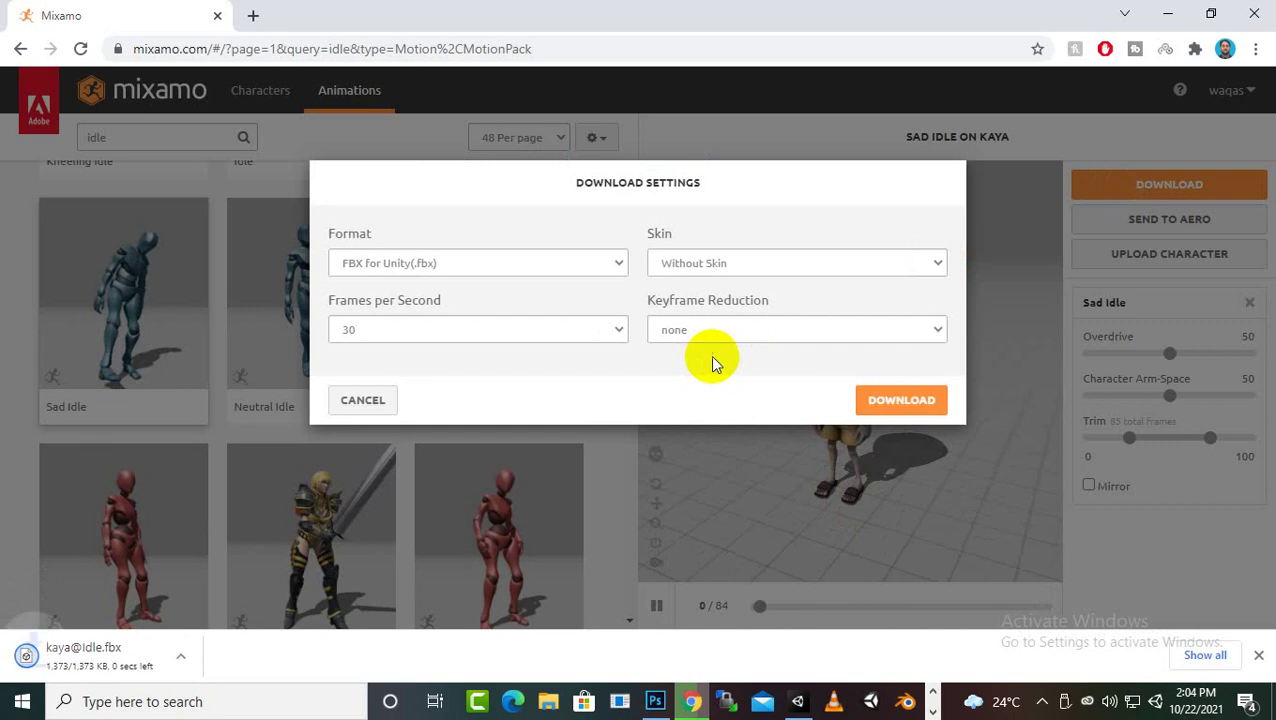
click(874, 396)
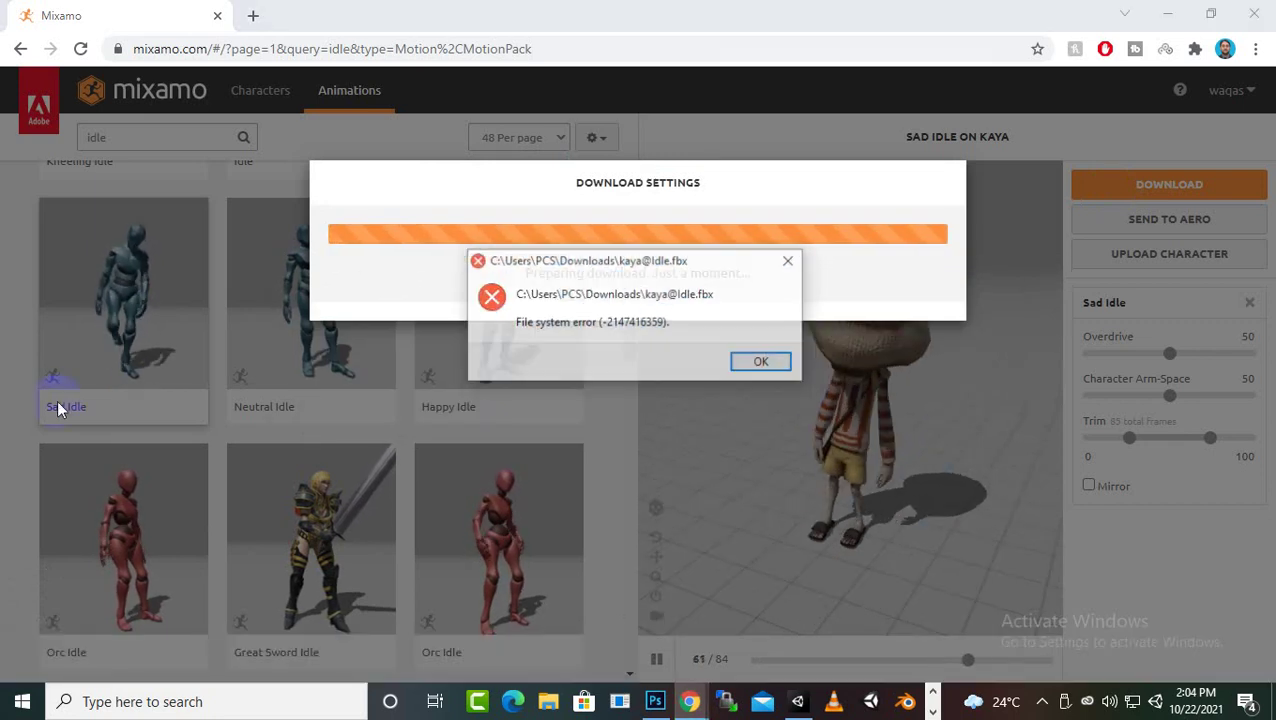
click(758, 363)
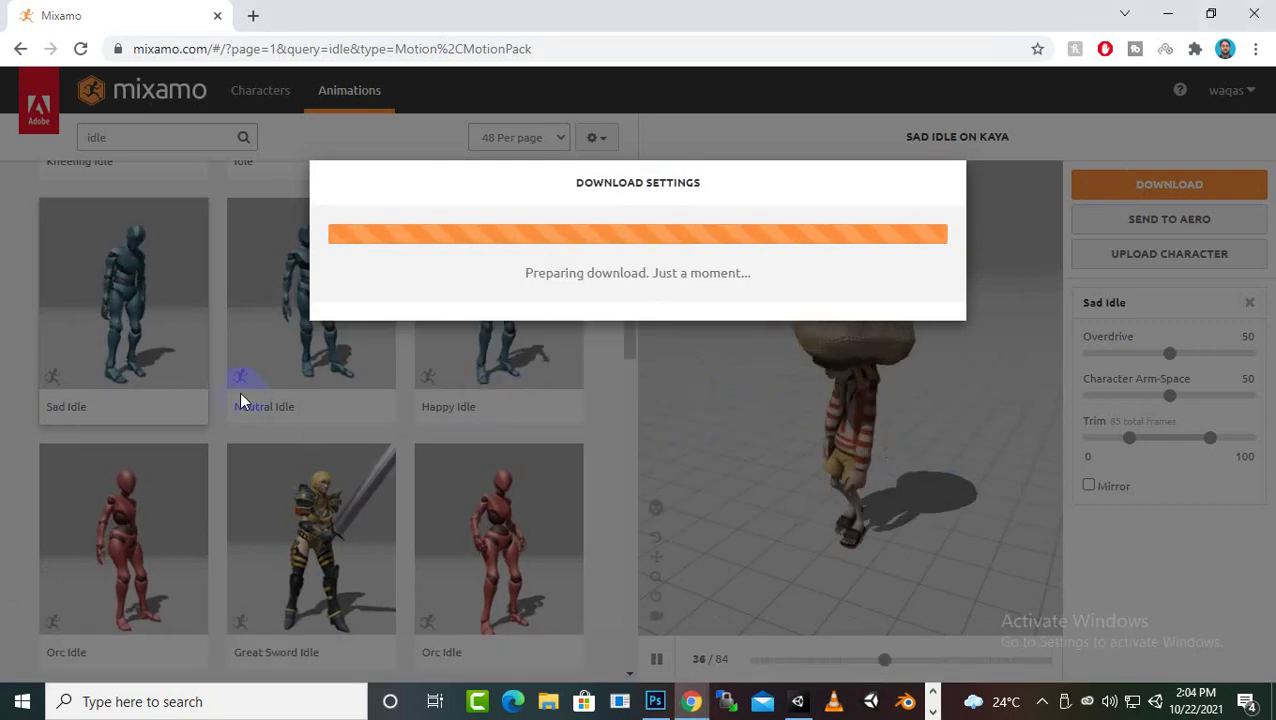
scroll(285, 416, down, 5)
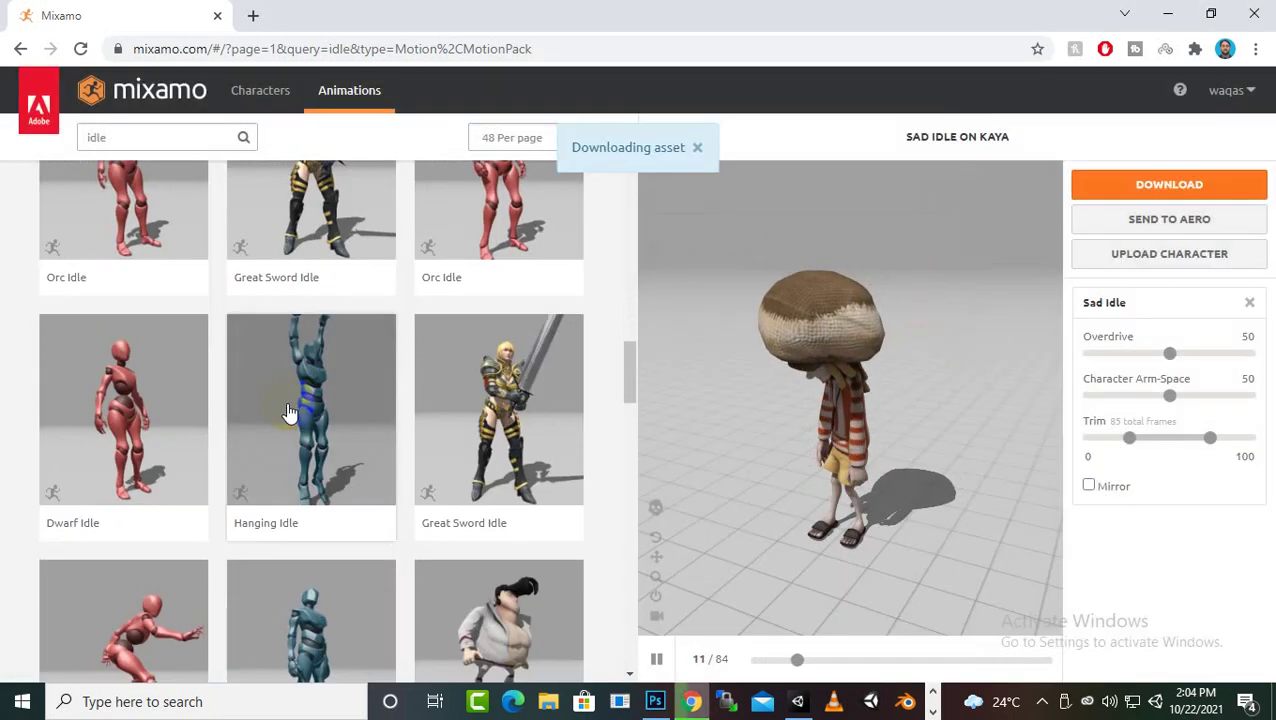
scroll(288, 413, up, 6)
click(208, 139)
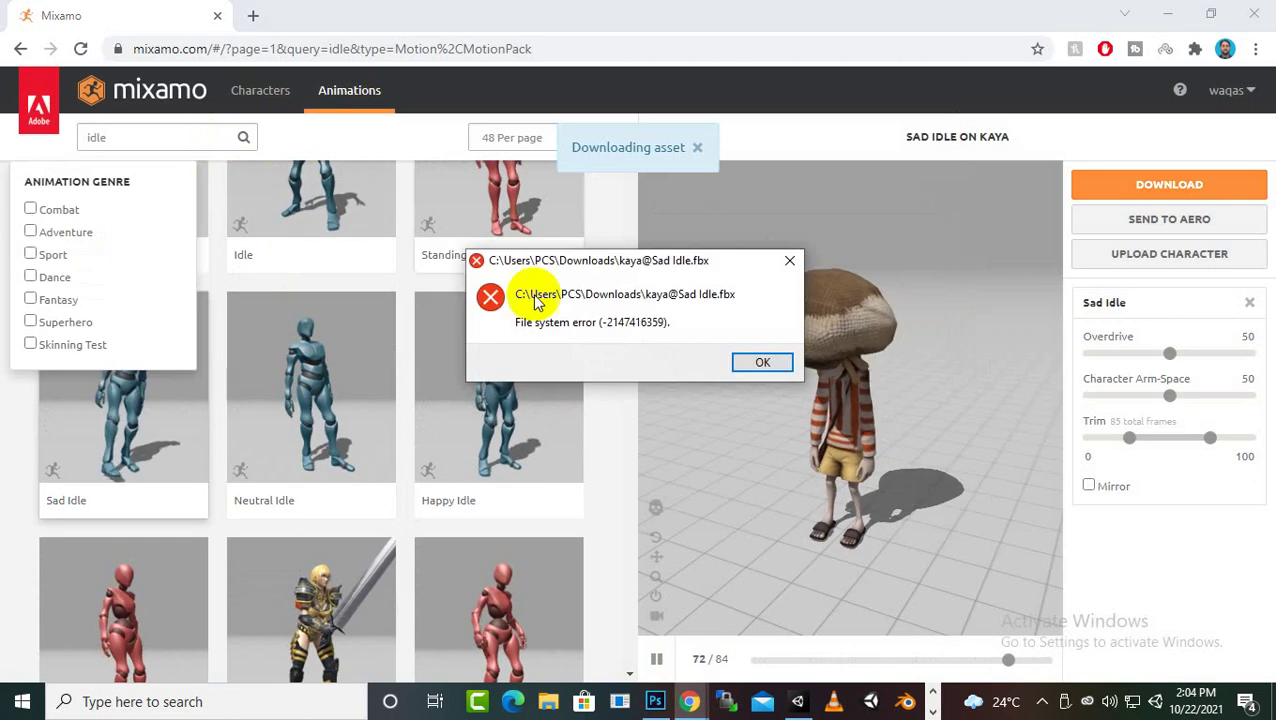
click(765, 363)
Step: Replace the 'idle' search term with 'sitting'
double_click(96, 138)
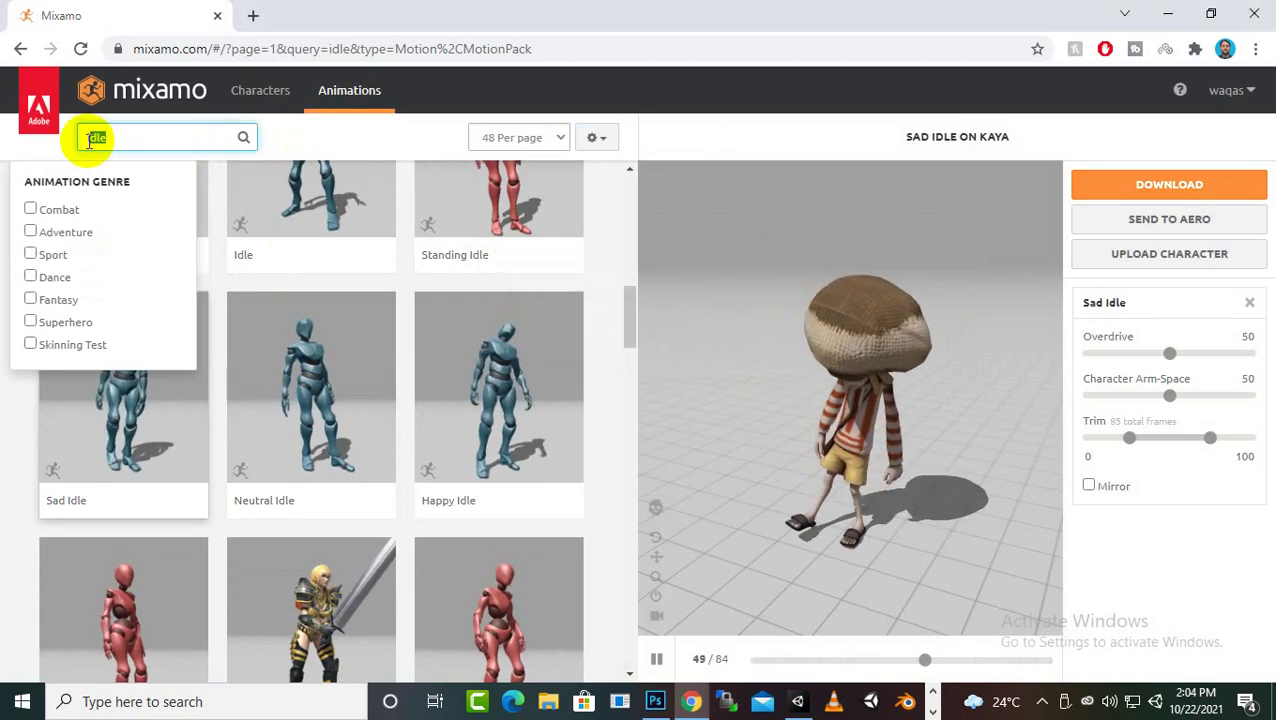
key(BackSpace)
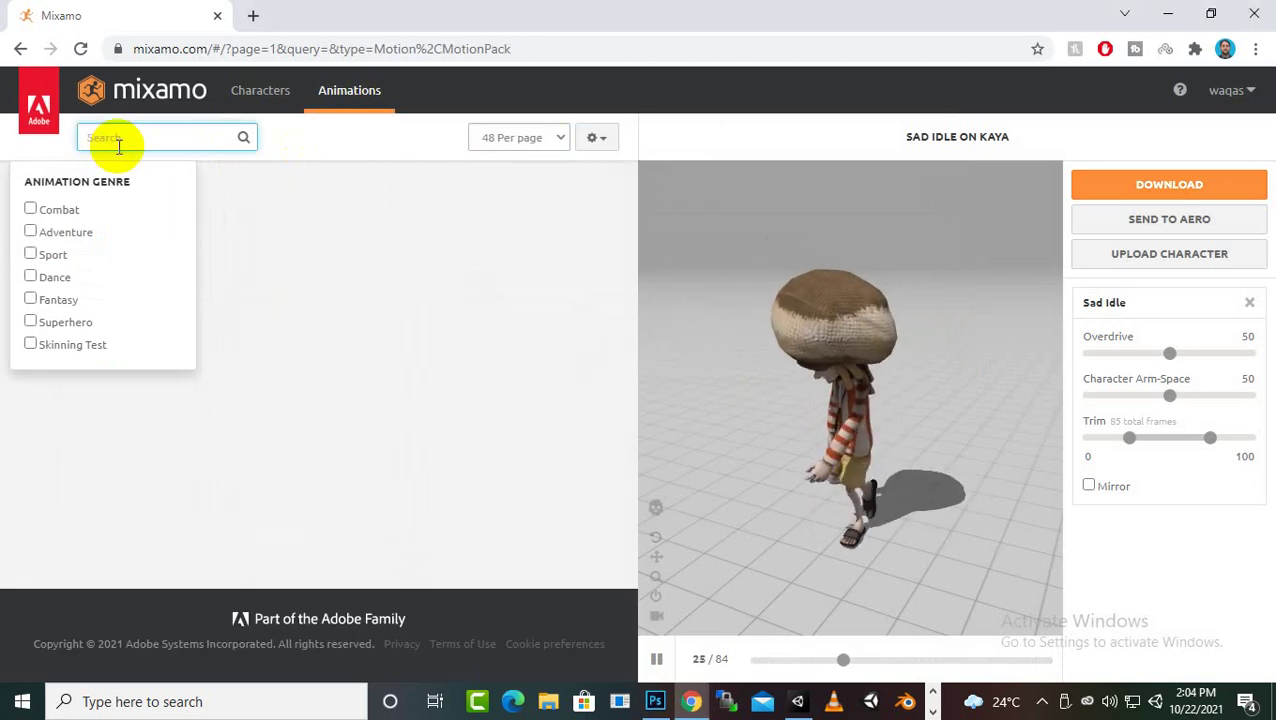
text(sitt)
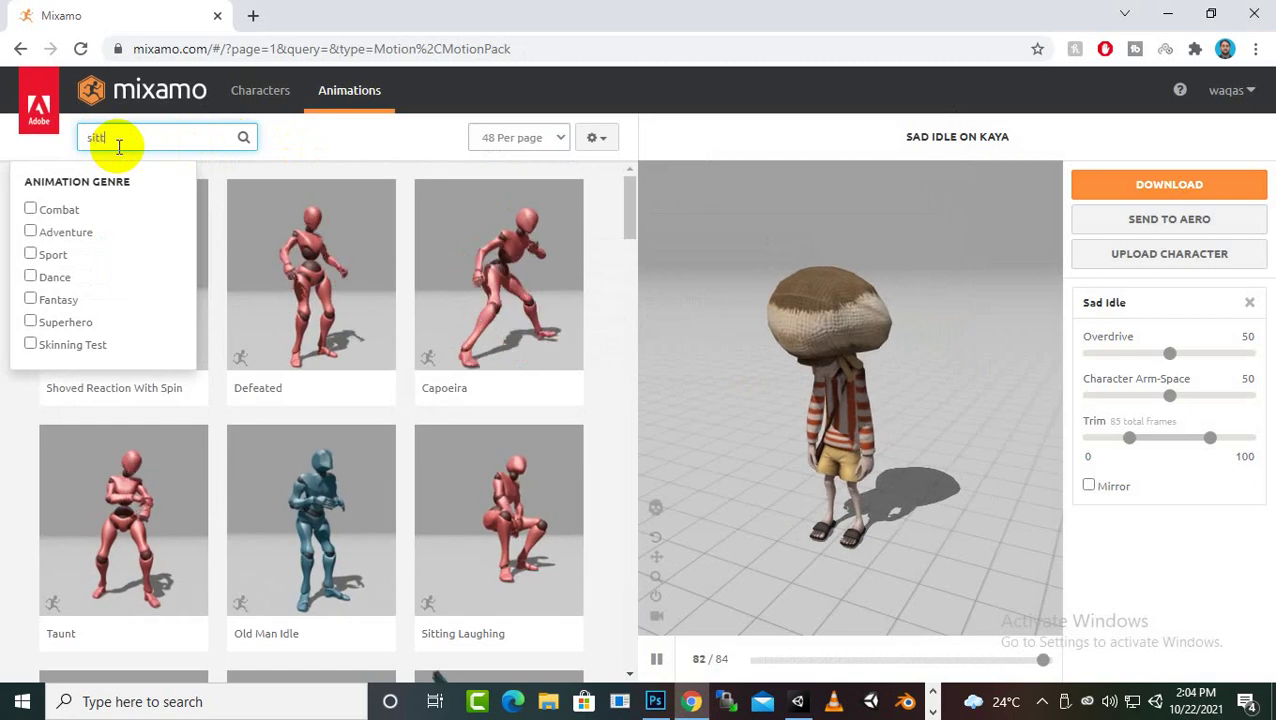
text(ing)
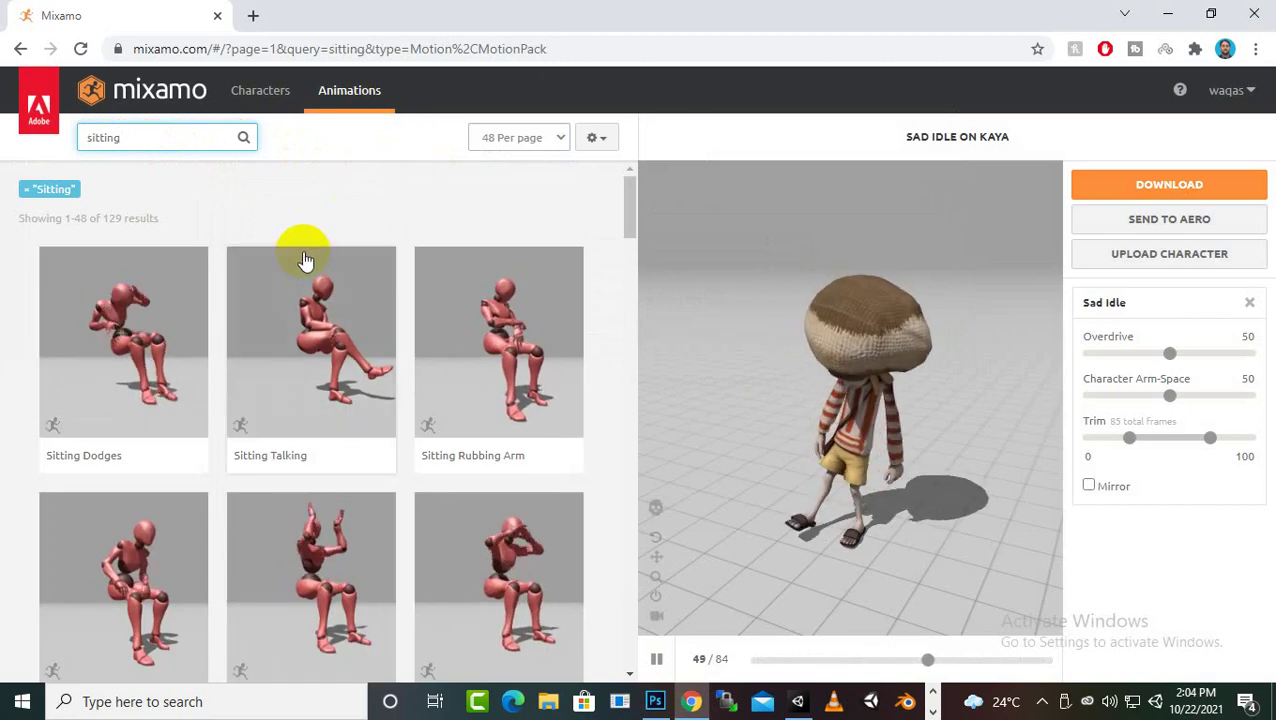
Step: Apply Sitting Talking to Kaya and start its download
scroll(307, 262, down, 2)
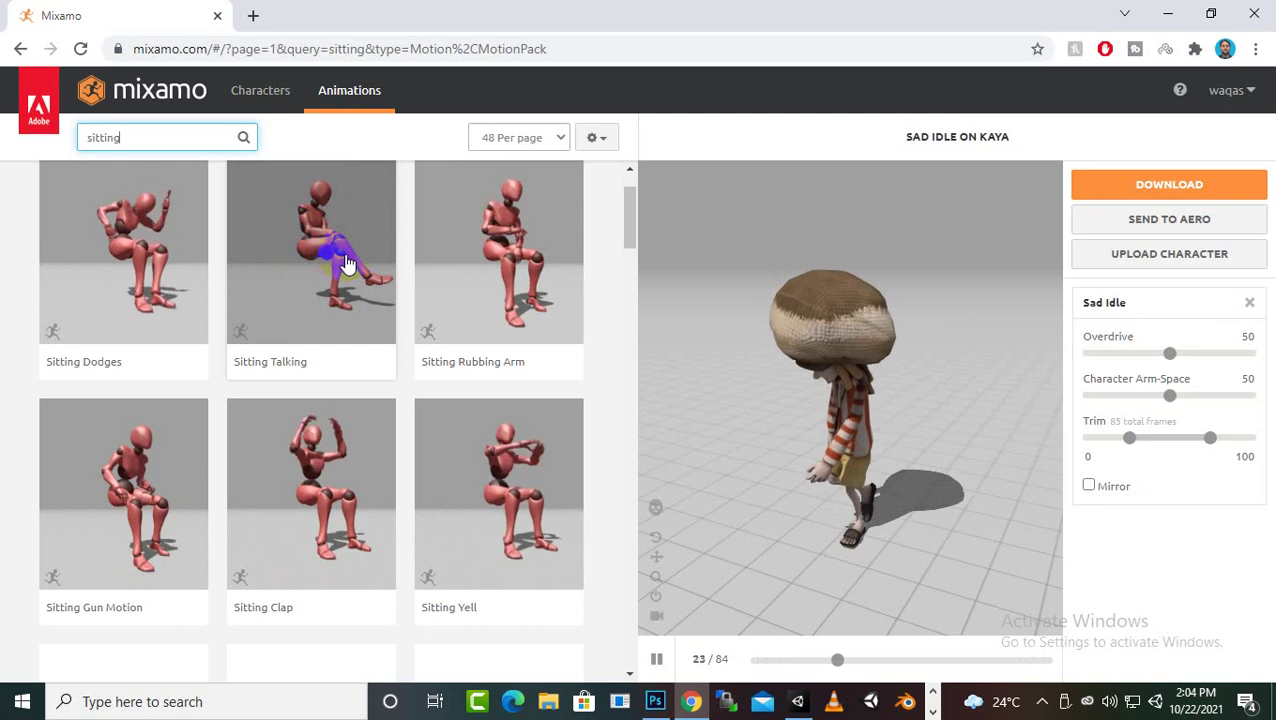
scroll(345, 262, down, 1)
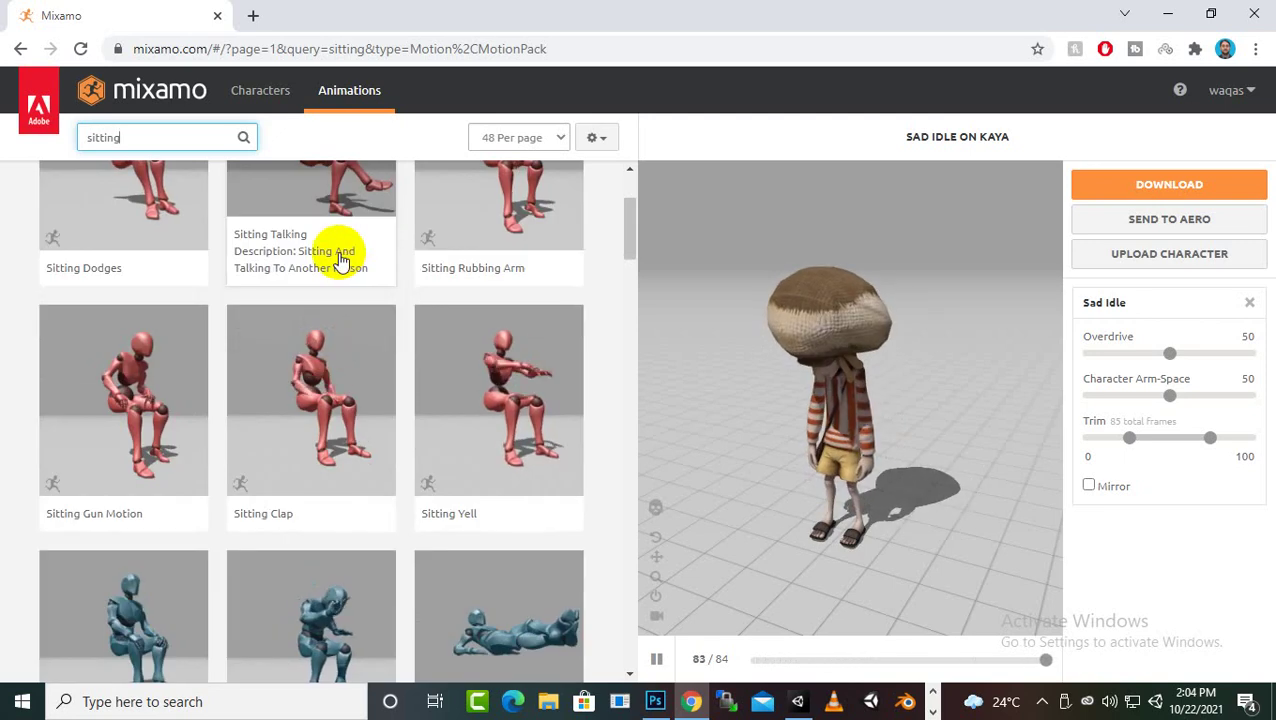
scroll(340, 260, down, 1)
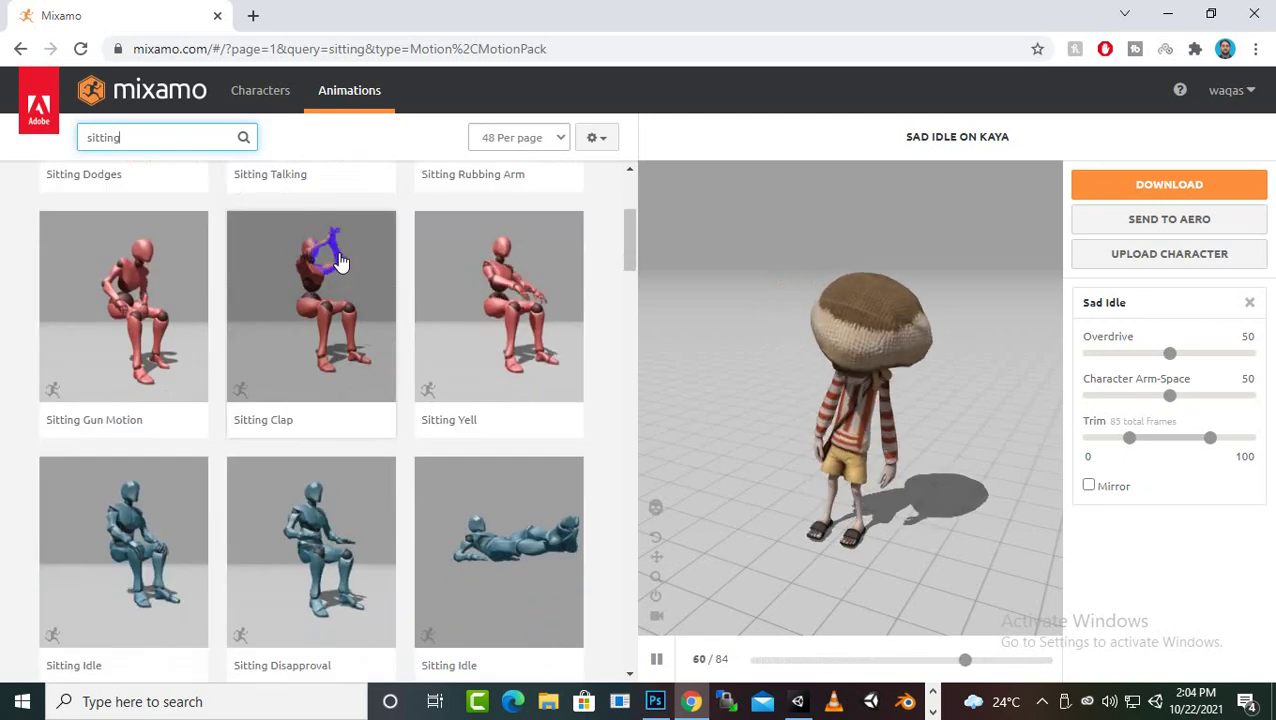
scroll(160, 415, down, 2)
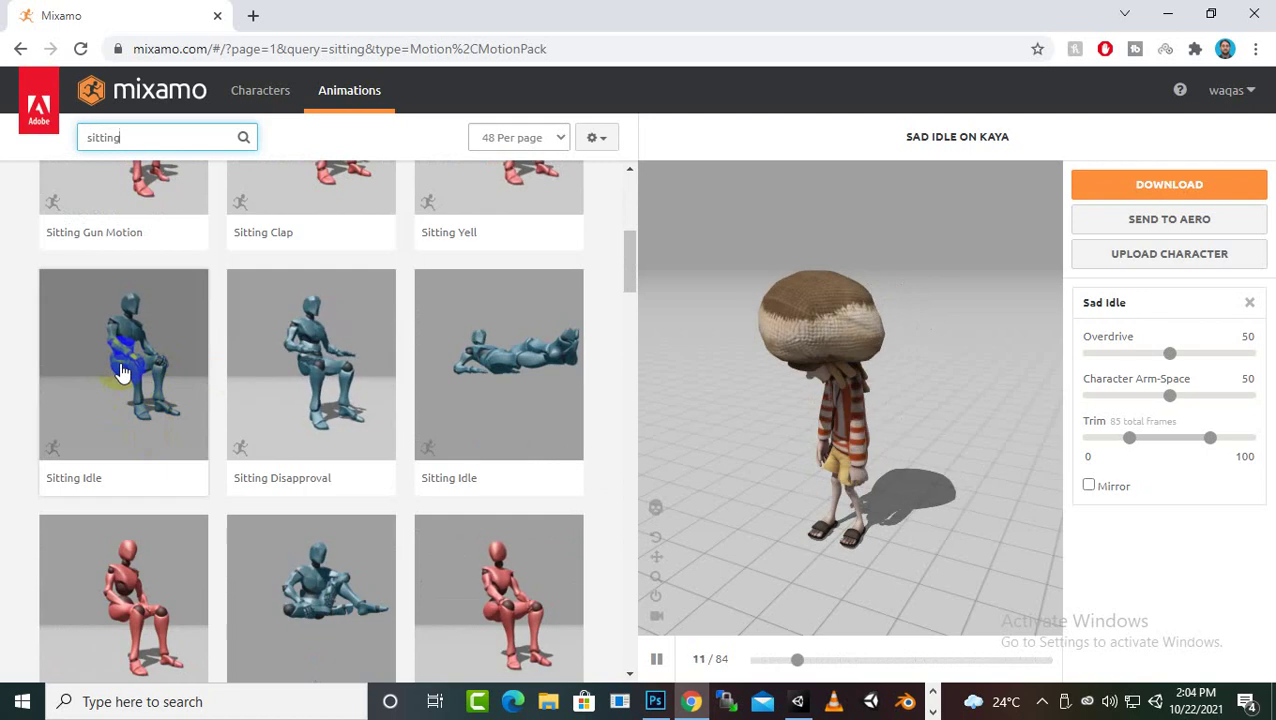
scroll(122, 370, down, 2)
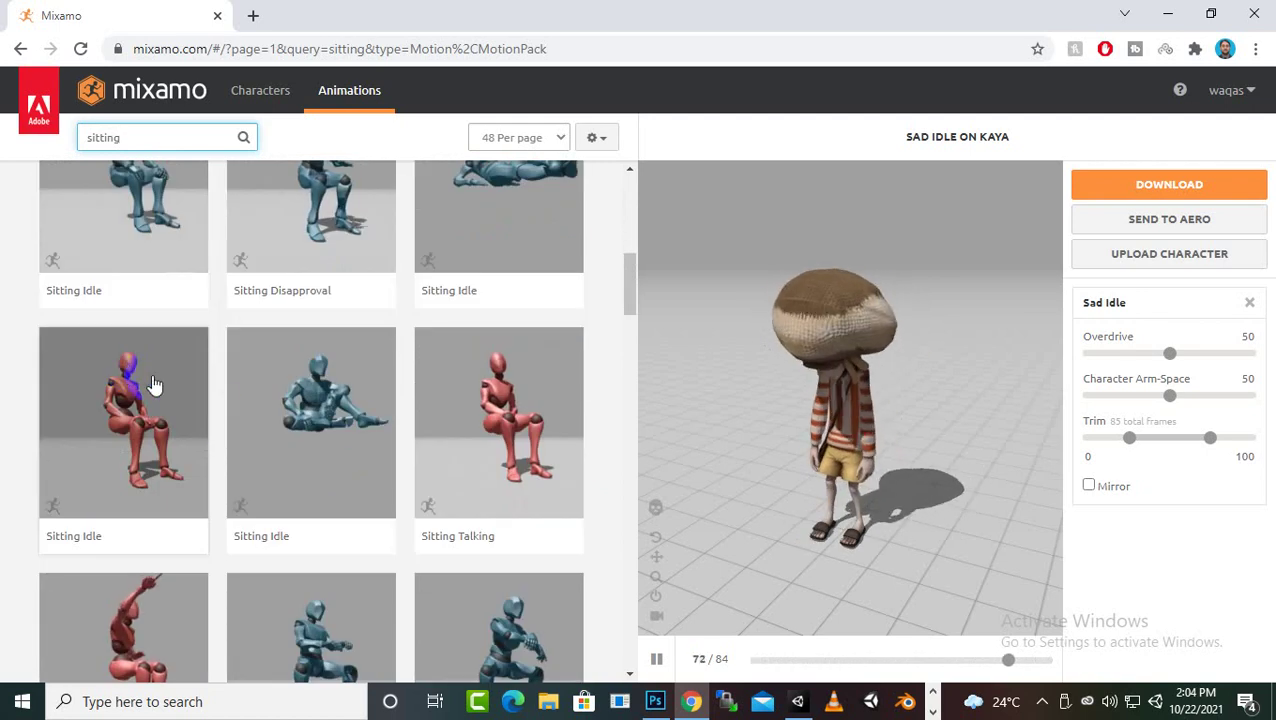
scroll(478, 413, down, 1)
click(497, 386)
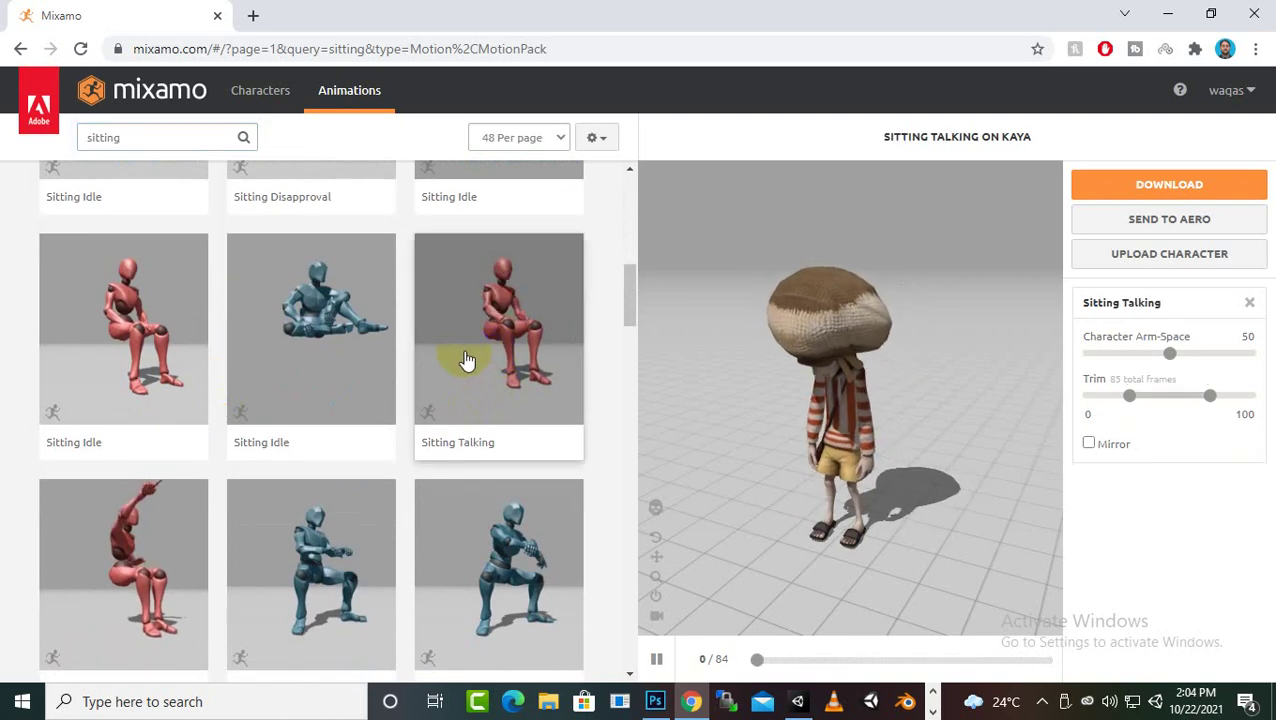
click(1100, 188)
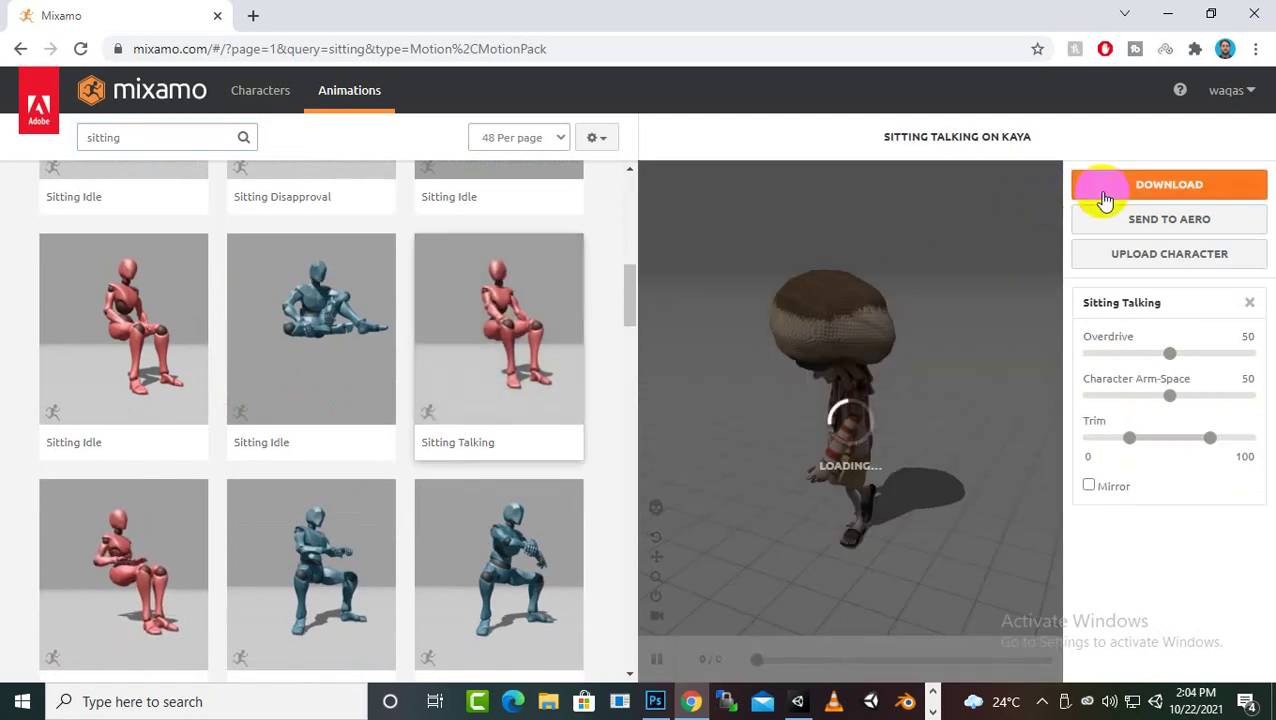
click(862, 392)
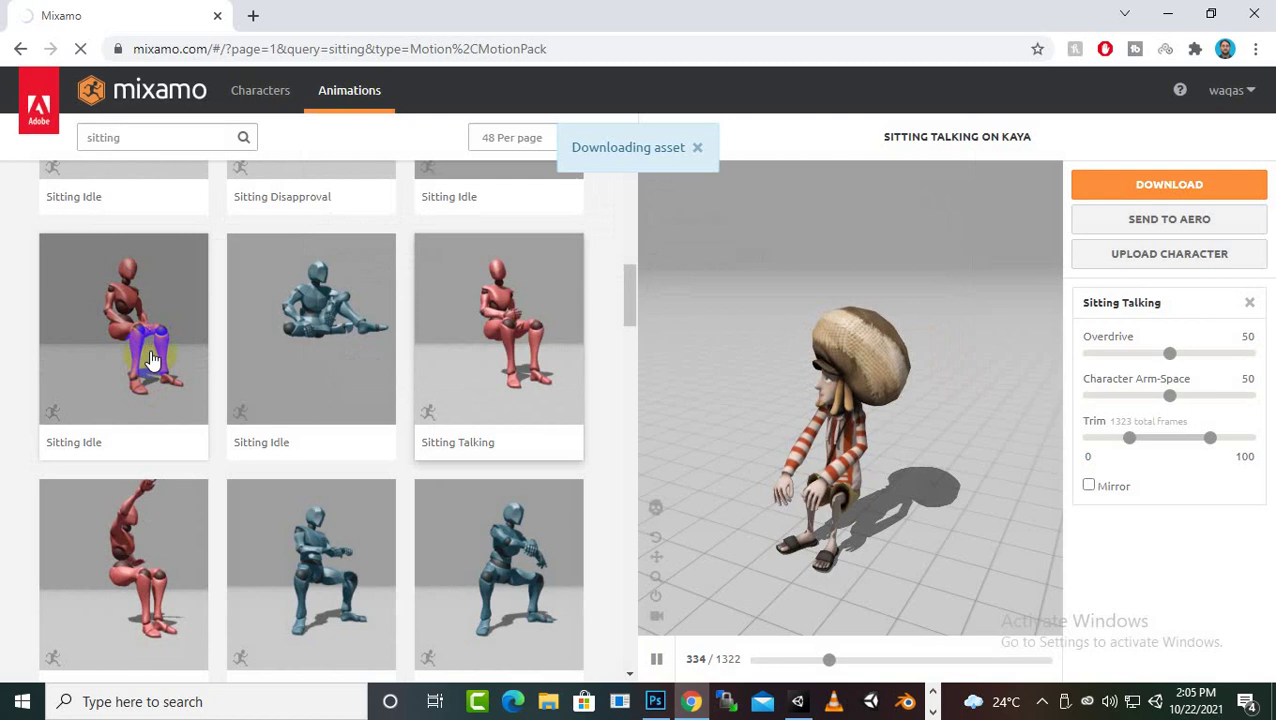
Step: Apply Sitting Idle to Kaya, download it, and dismiss the file system errors
click(151, 361)
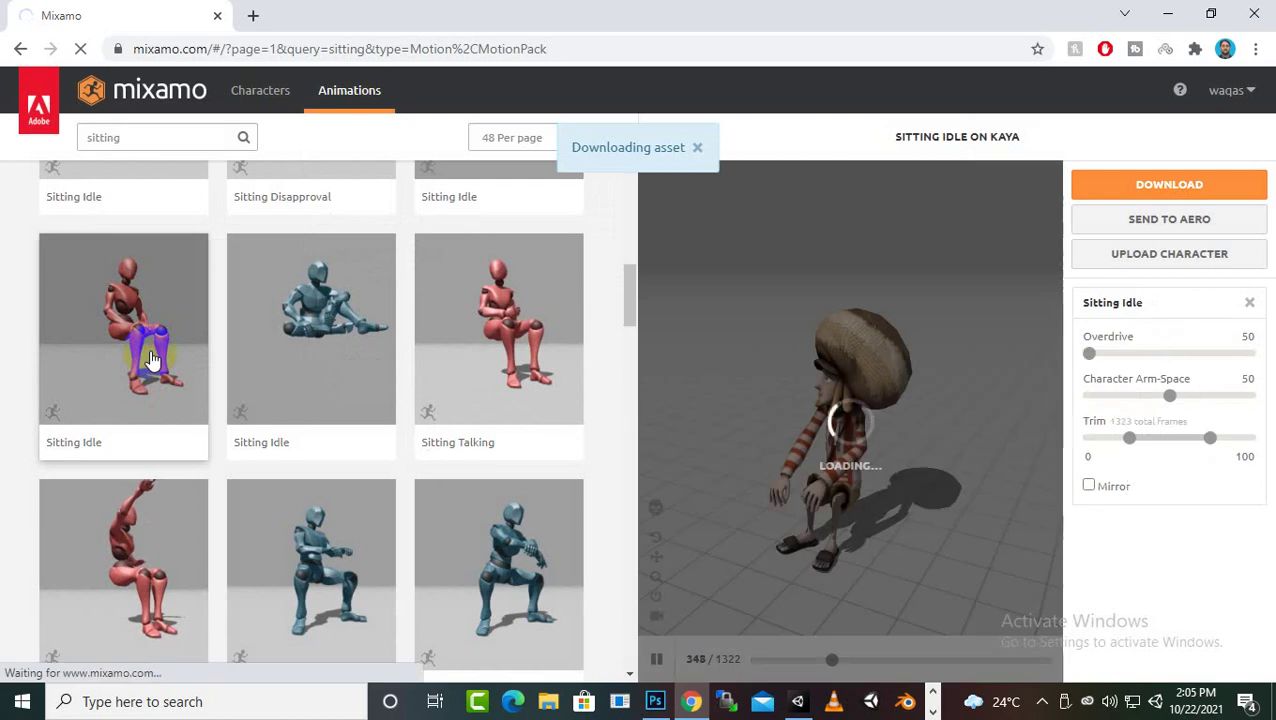
click(1172, 190)
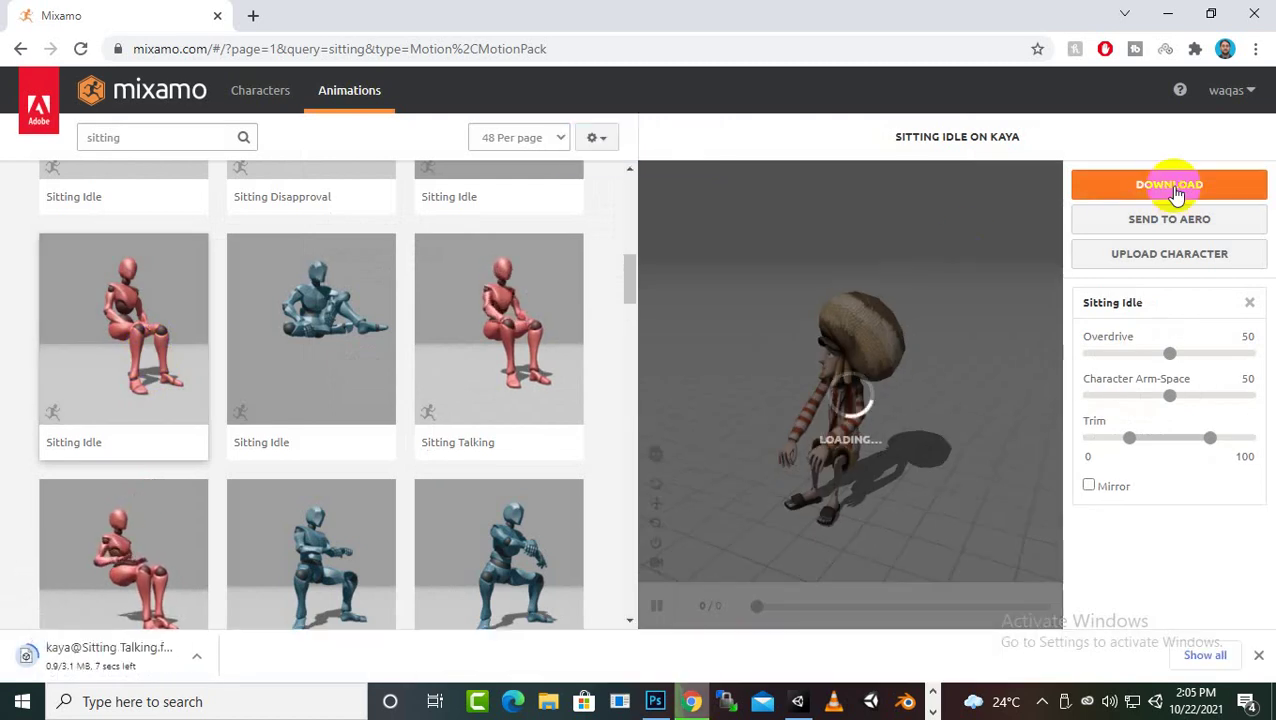
click(1172, 188)
click(870, 398)
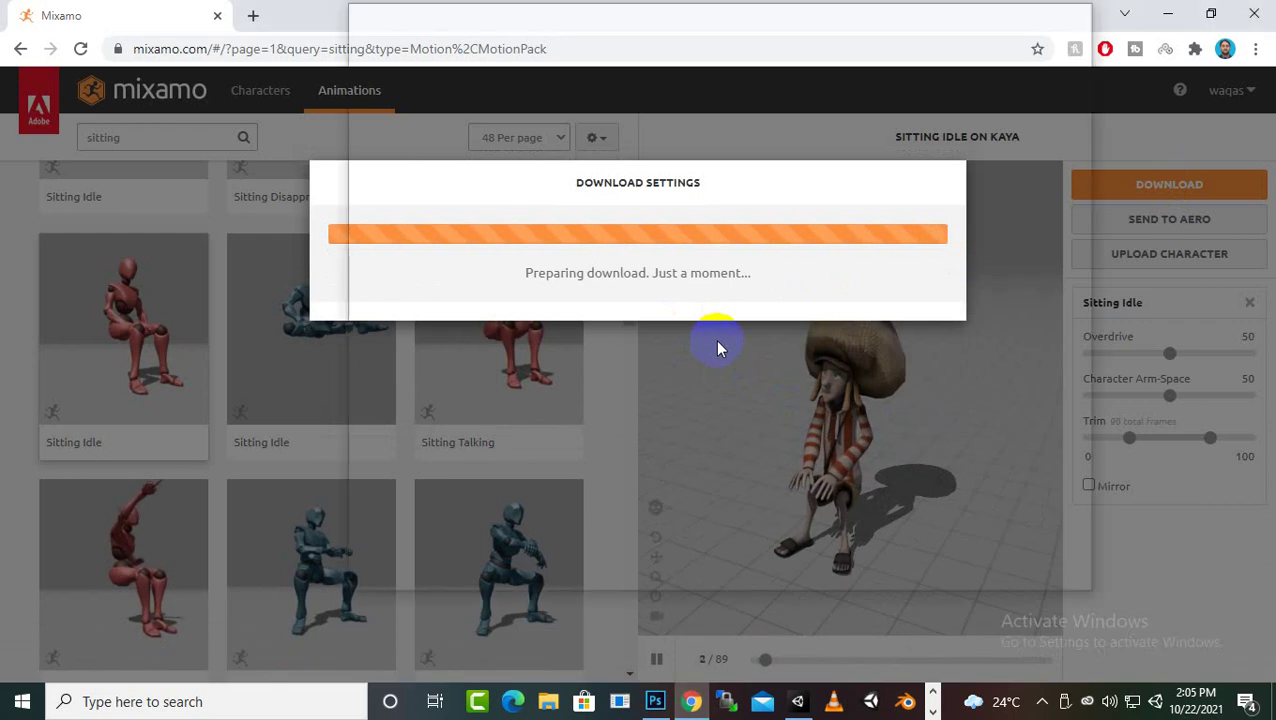
click(750, 362)
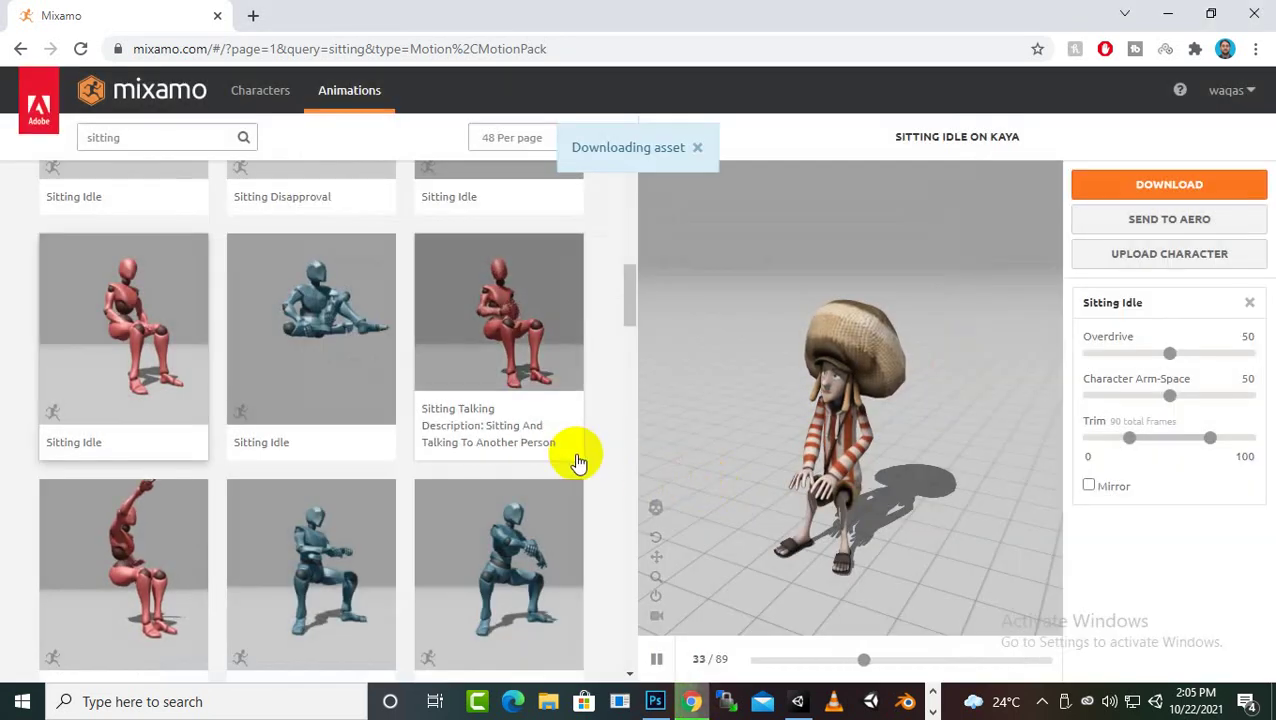
scroll(416, 378, up, 8)
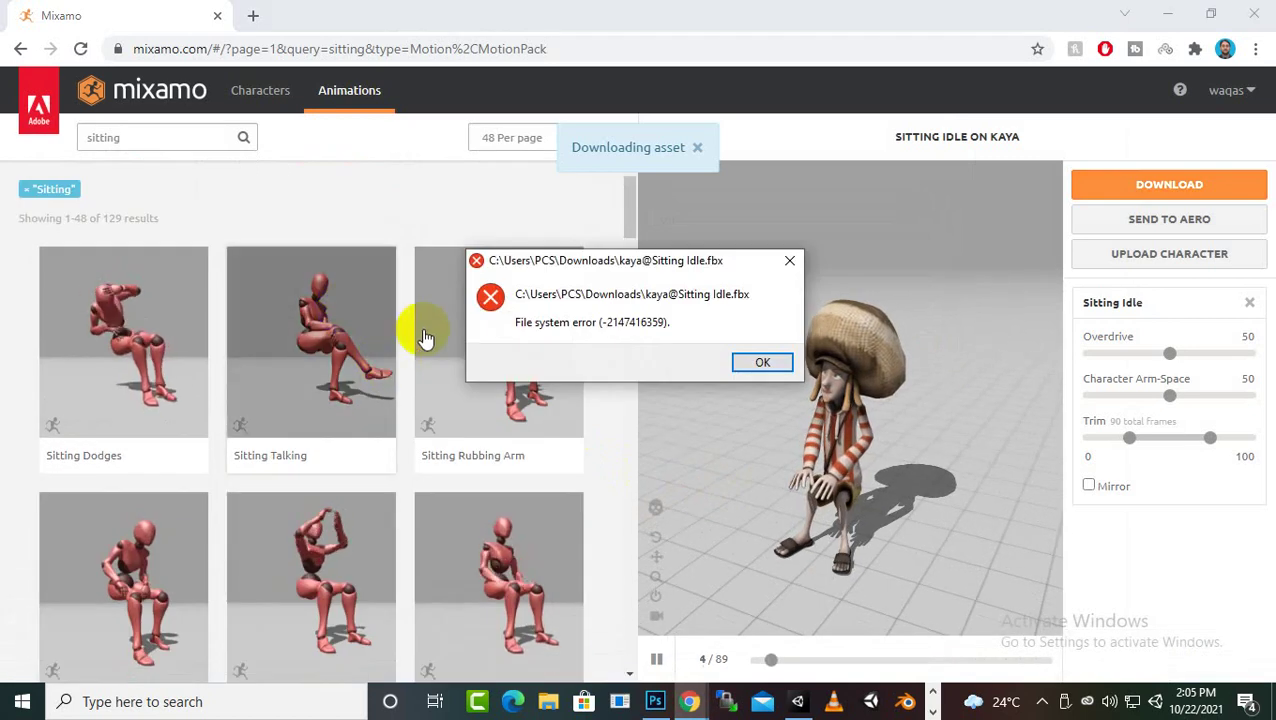
click(757, 366)
click(225, 137)
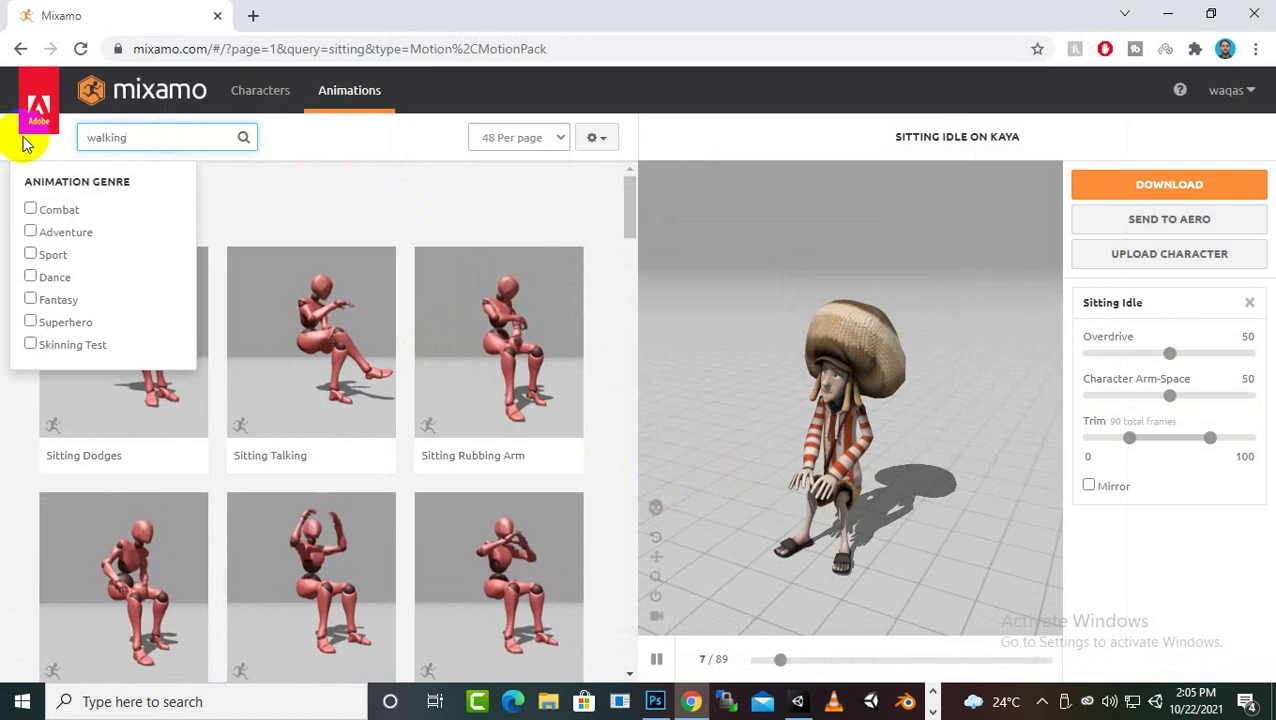
key(Return)
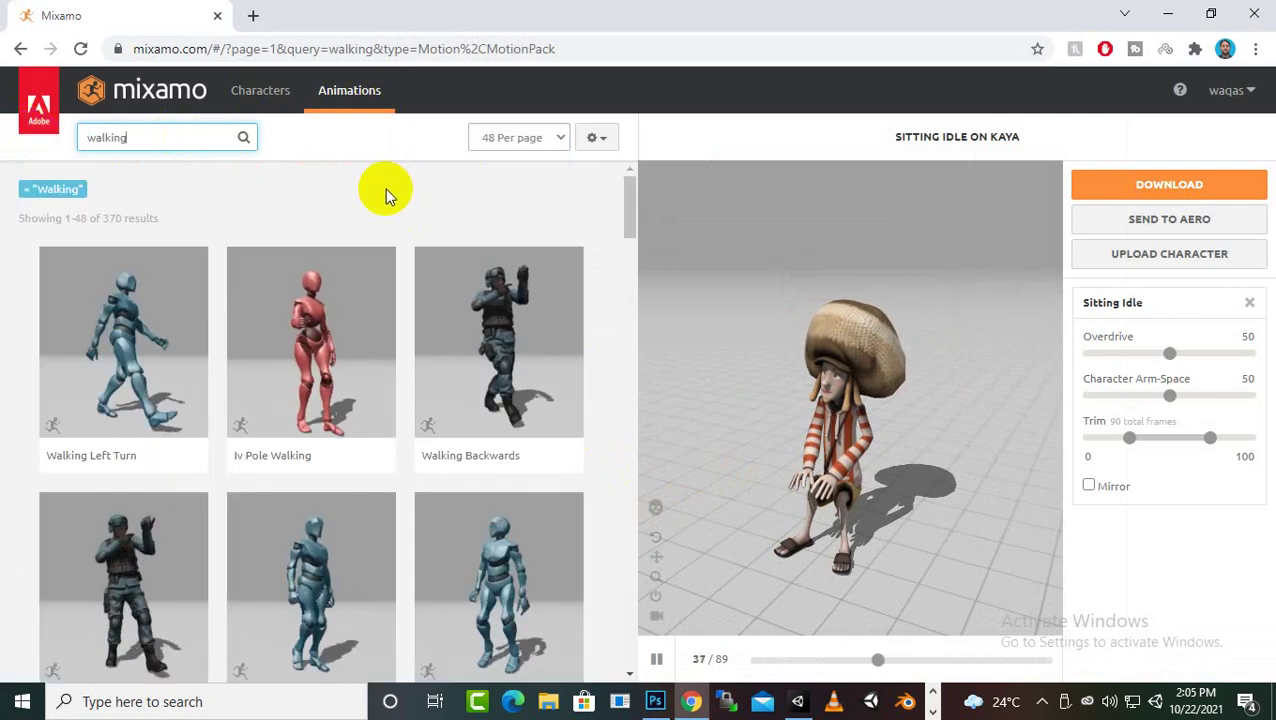
scroll(385, 187, down, 1)
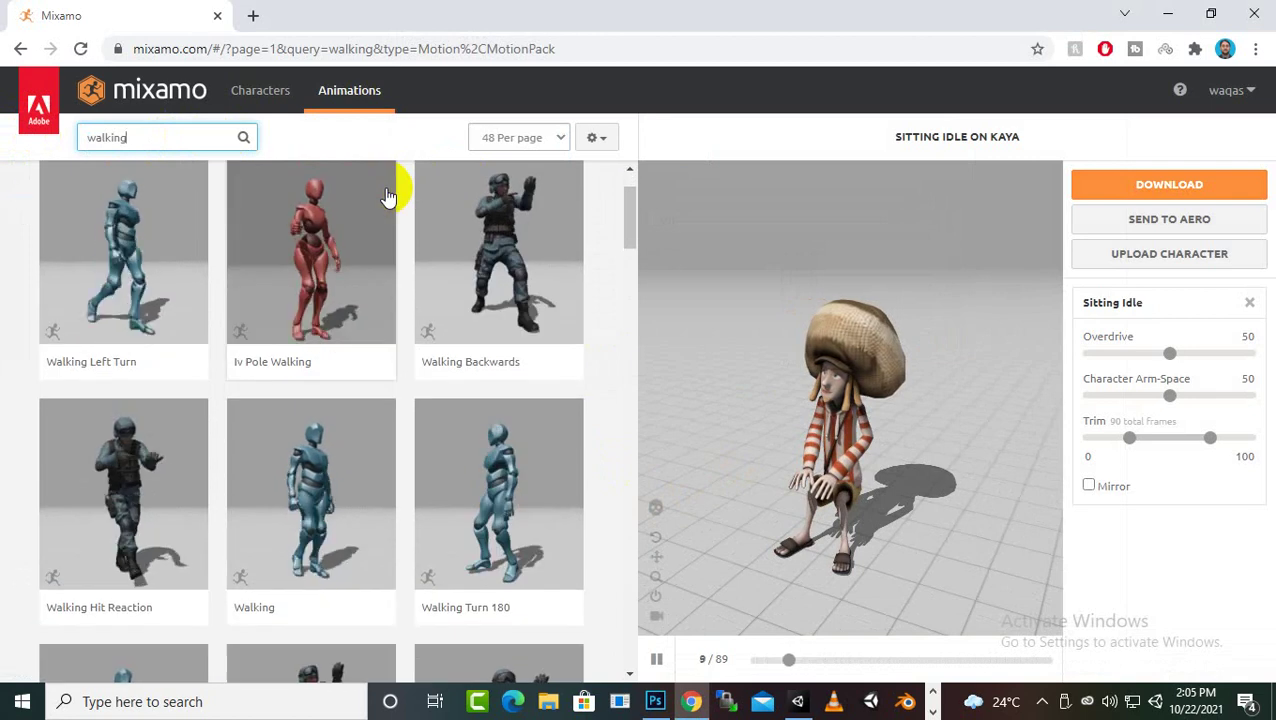
scroll(389, 194, down, 2)
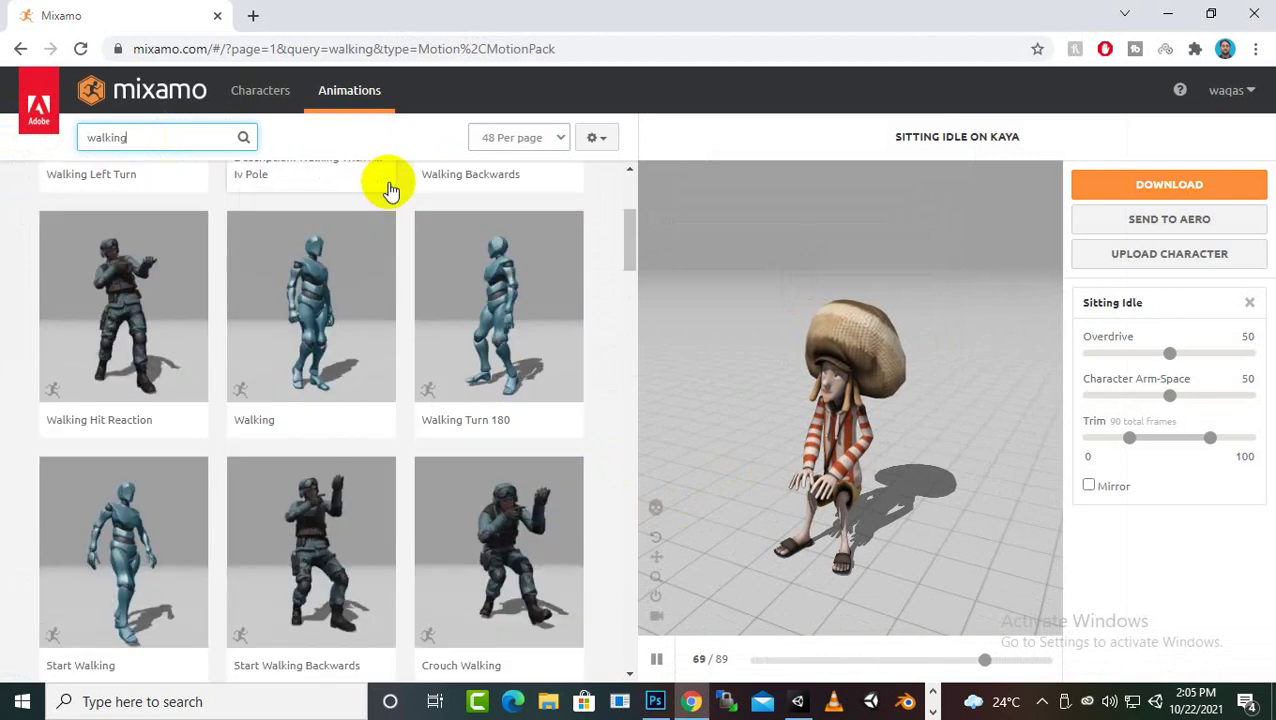
click(300, 303)
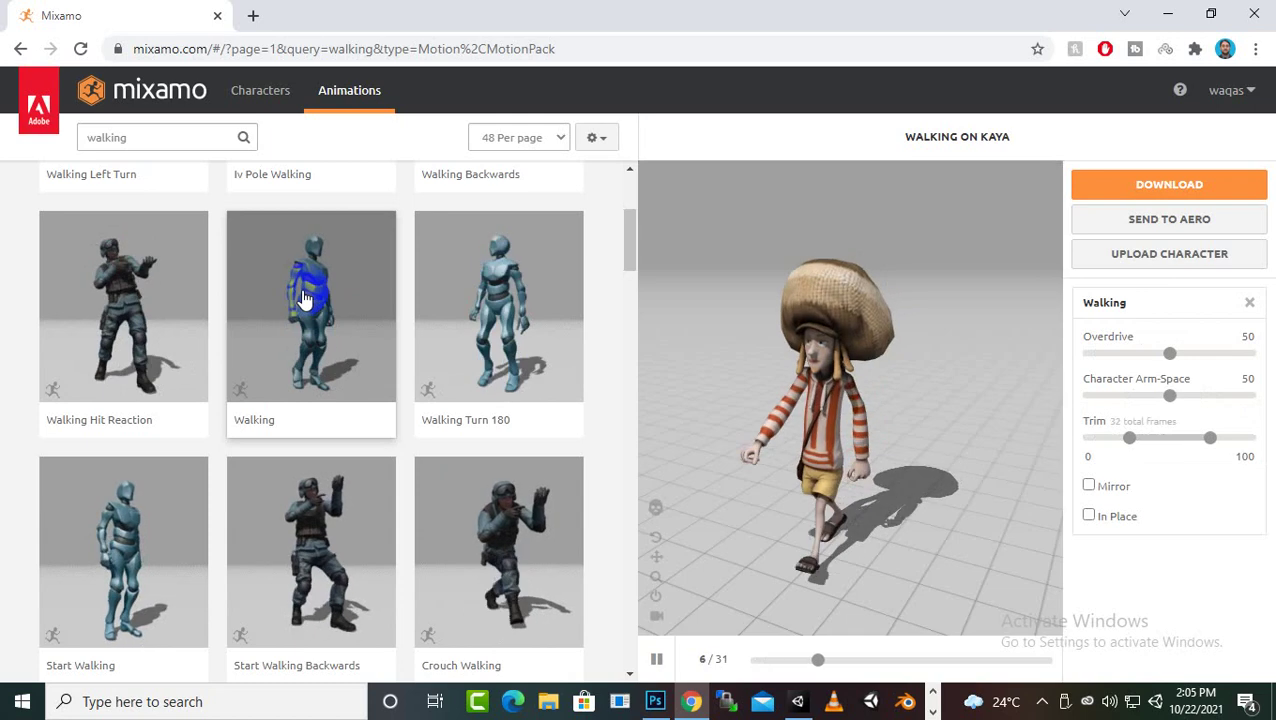
click(1175, 183)
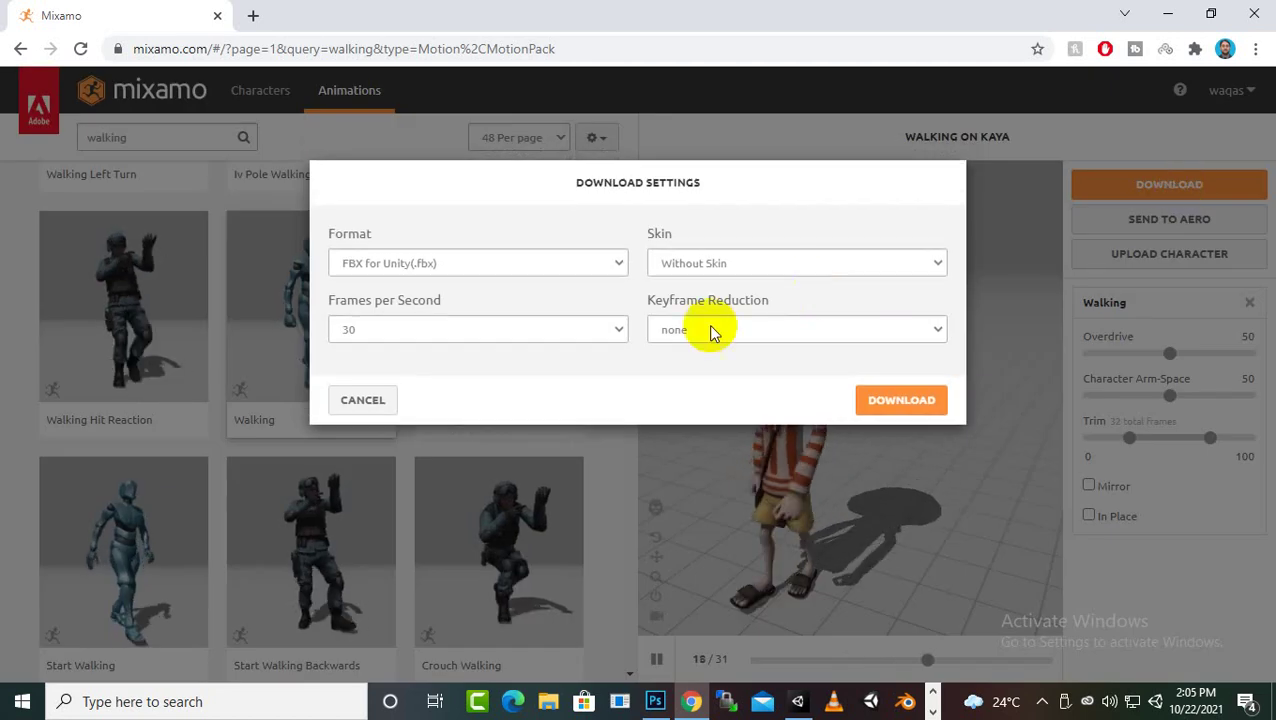
click(900, 400)
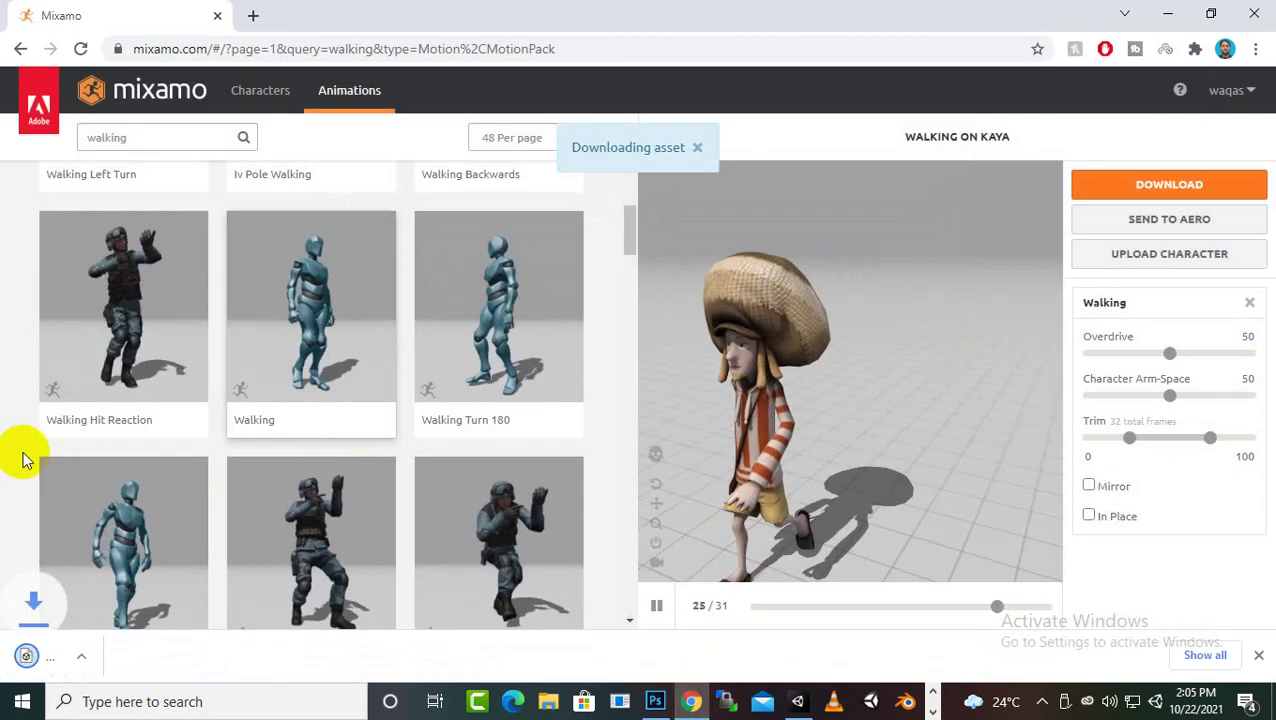
scroll(23, 455, down, 1)
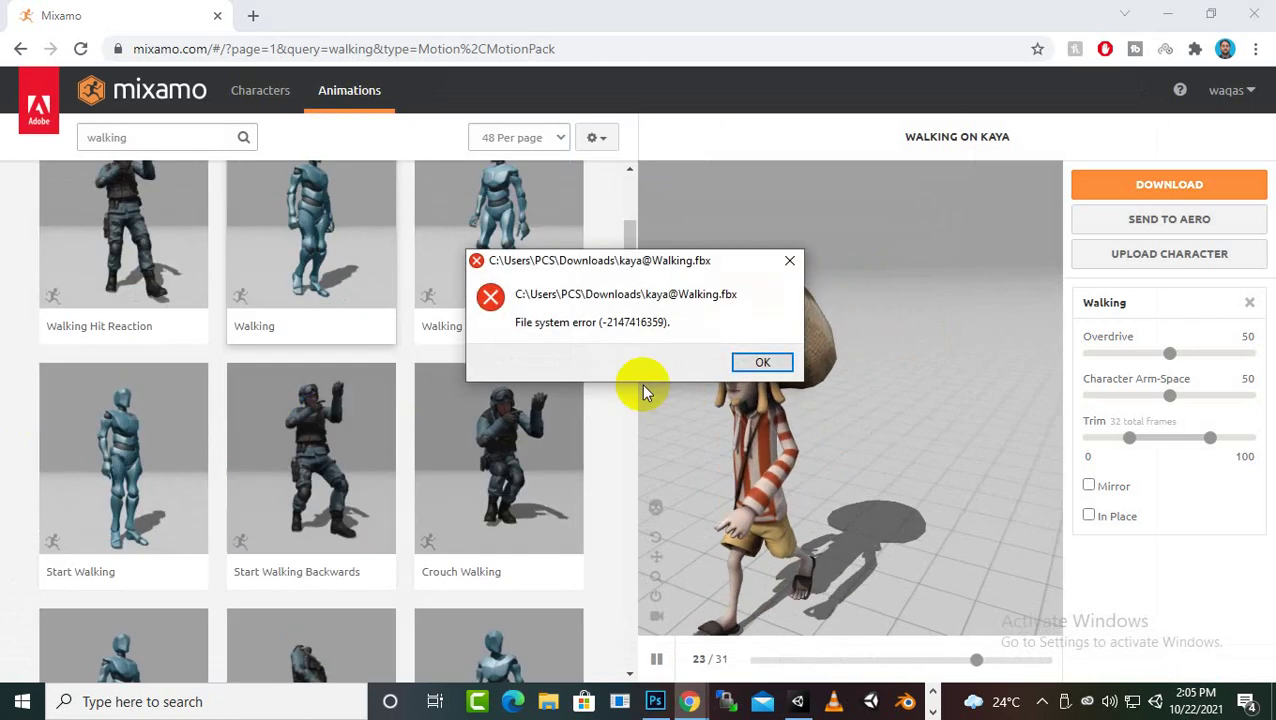
click(762, 362)
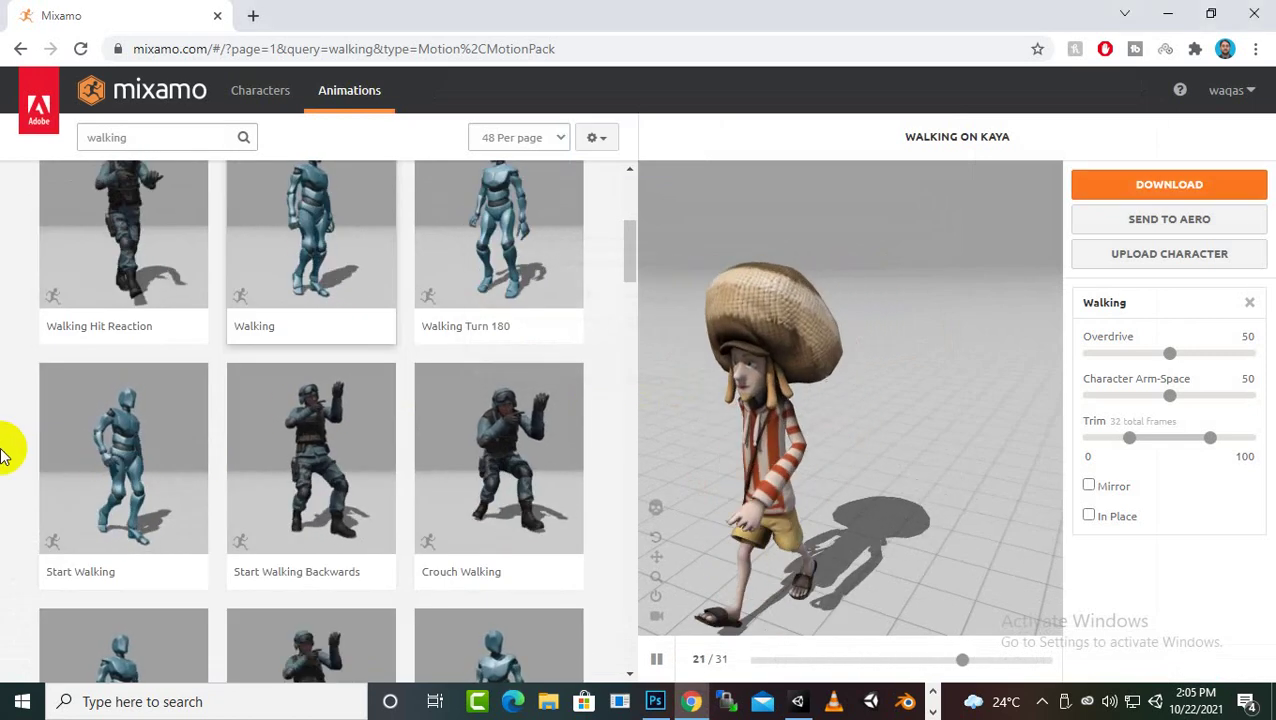
Step: Try the third Walking animation and then the swagger walk on Kaya
scroll(5, 455, down, 2)
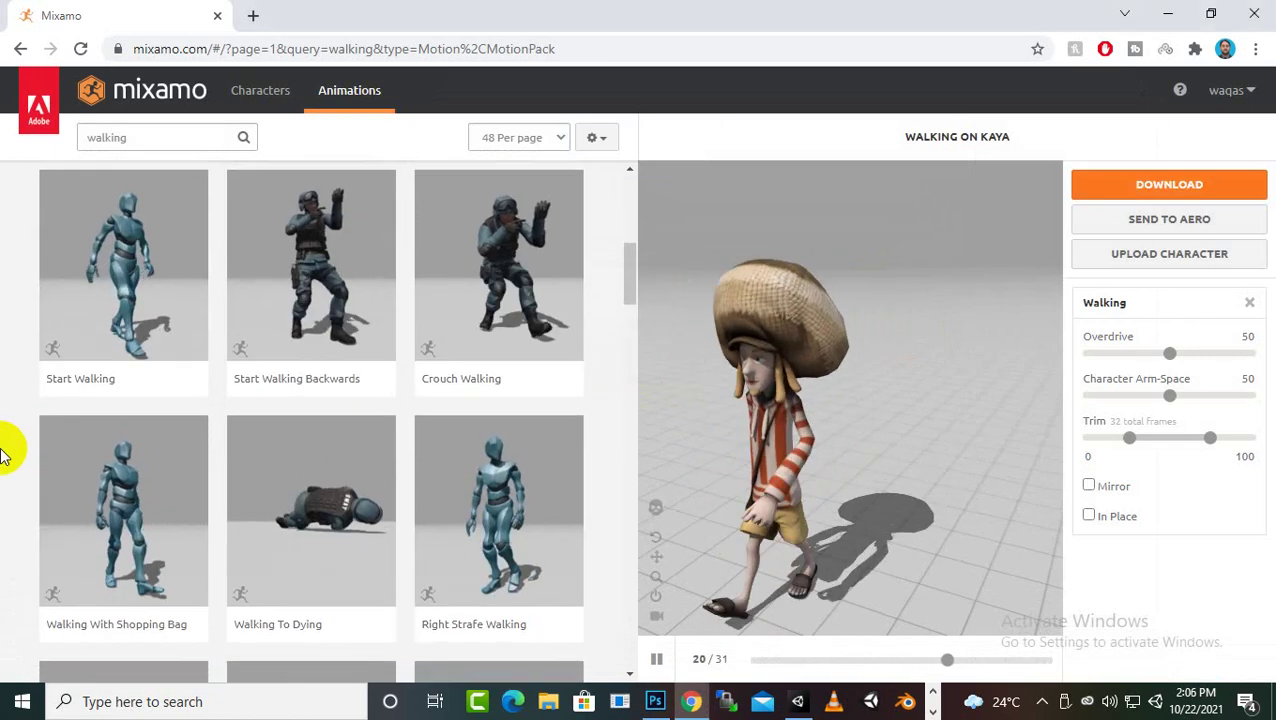
scroll(5, 455, down, 3)
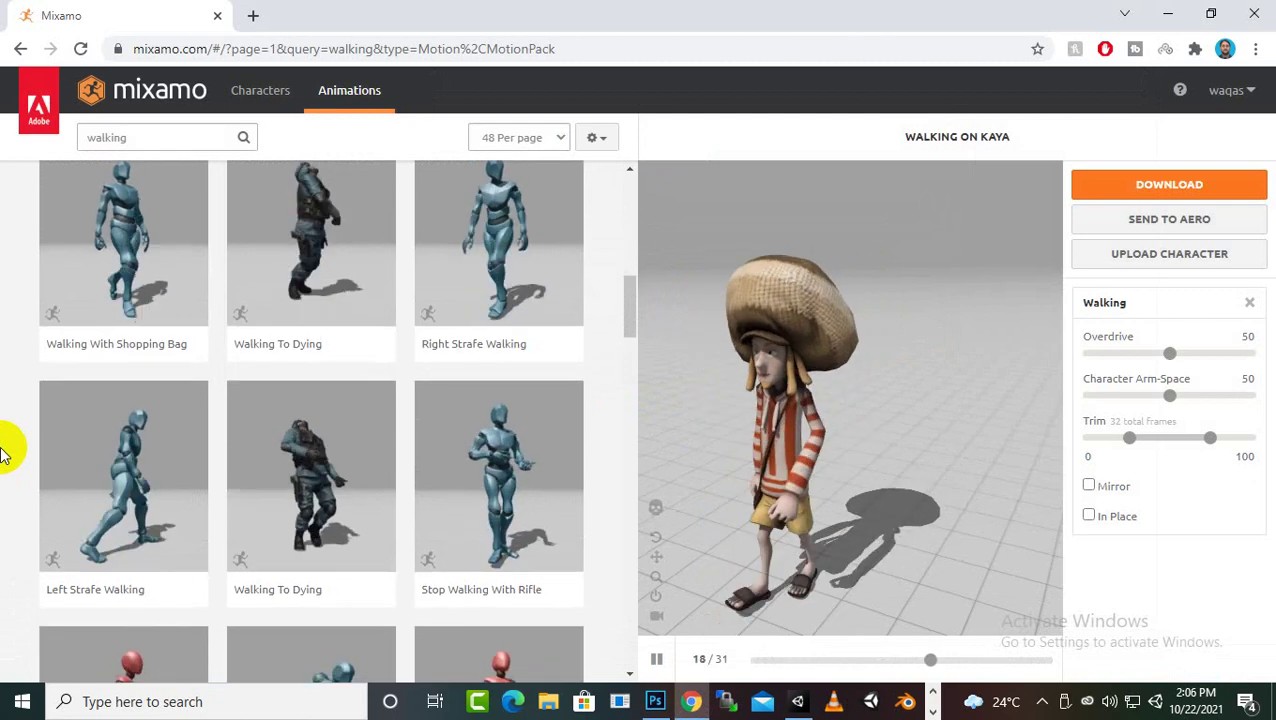
scroll(5, 455, down, 3)
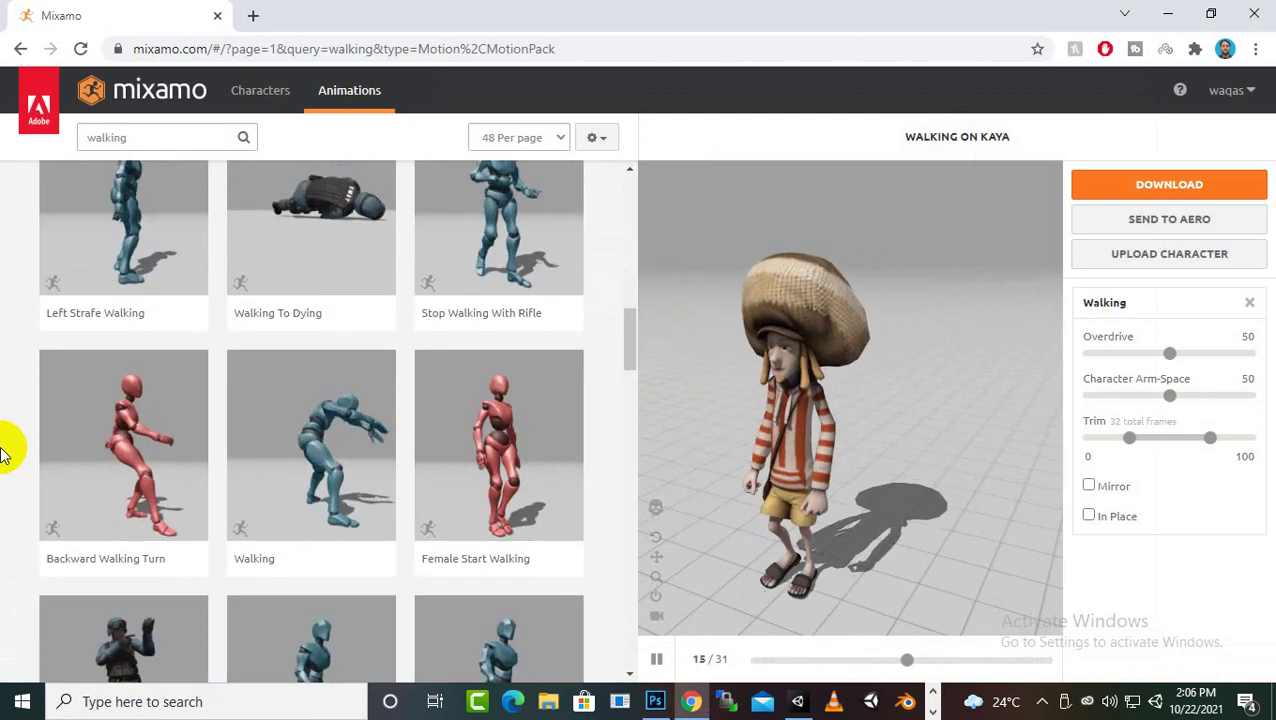
scroll(400, 468, down, 2)
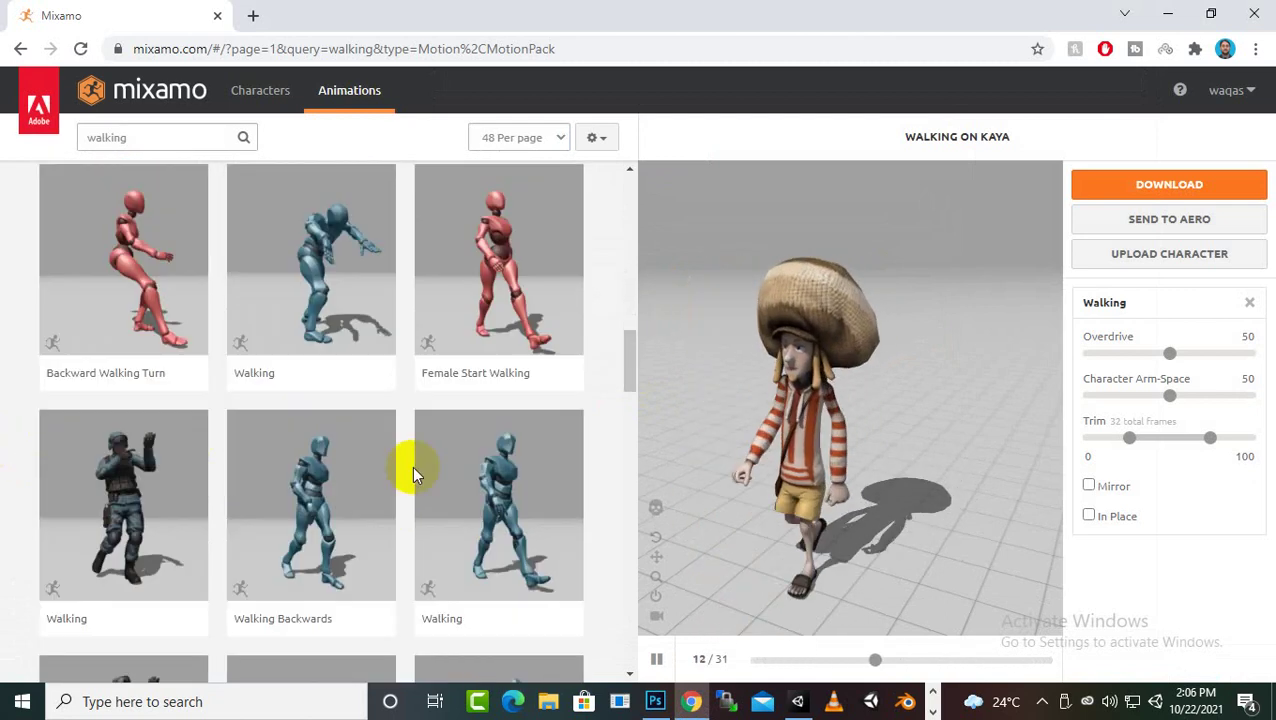
scroll(409, 463, down, 1)
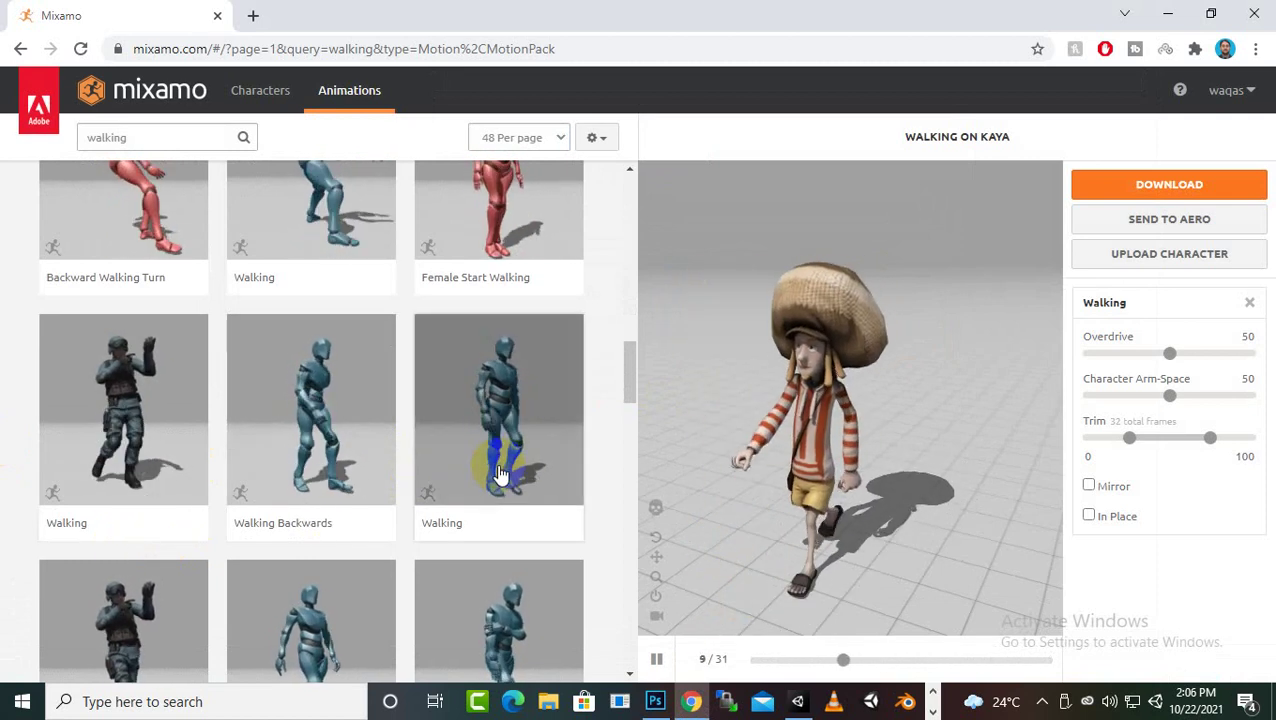
click(490, 452)
scroll(490, 420, down, 2)
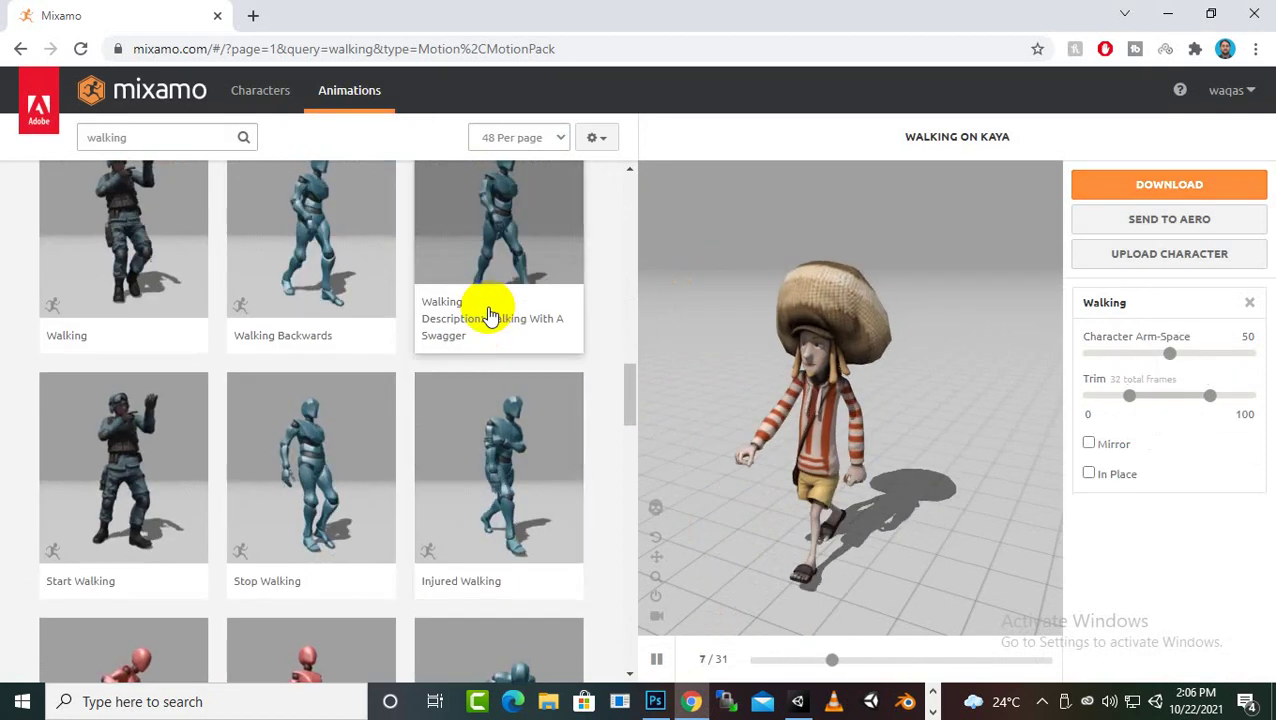
click(490, 316)
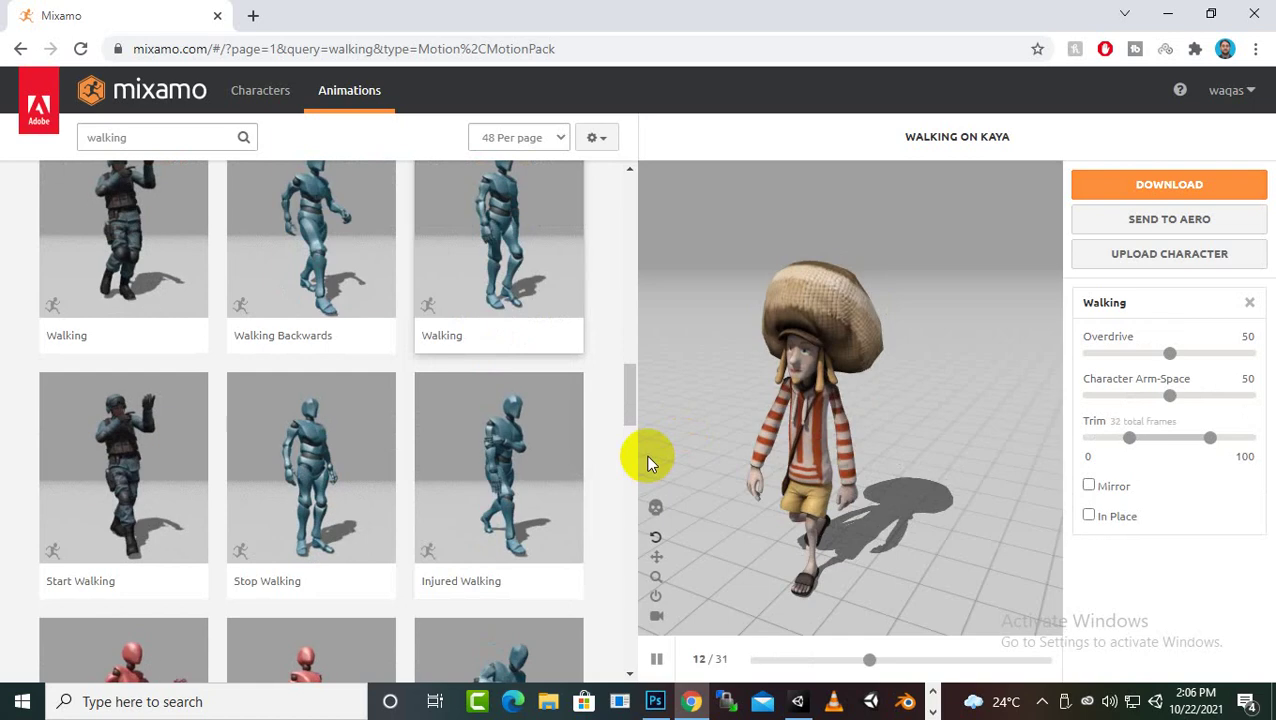
Step: Preview Texting And Walking, apply Walking While Texting to Kaya, and bring up its download settings
scroll(447, 427, down, 4)
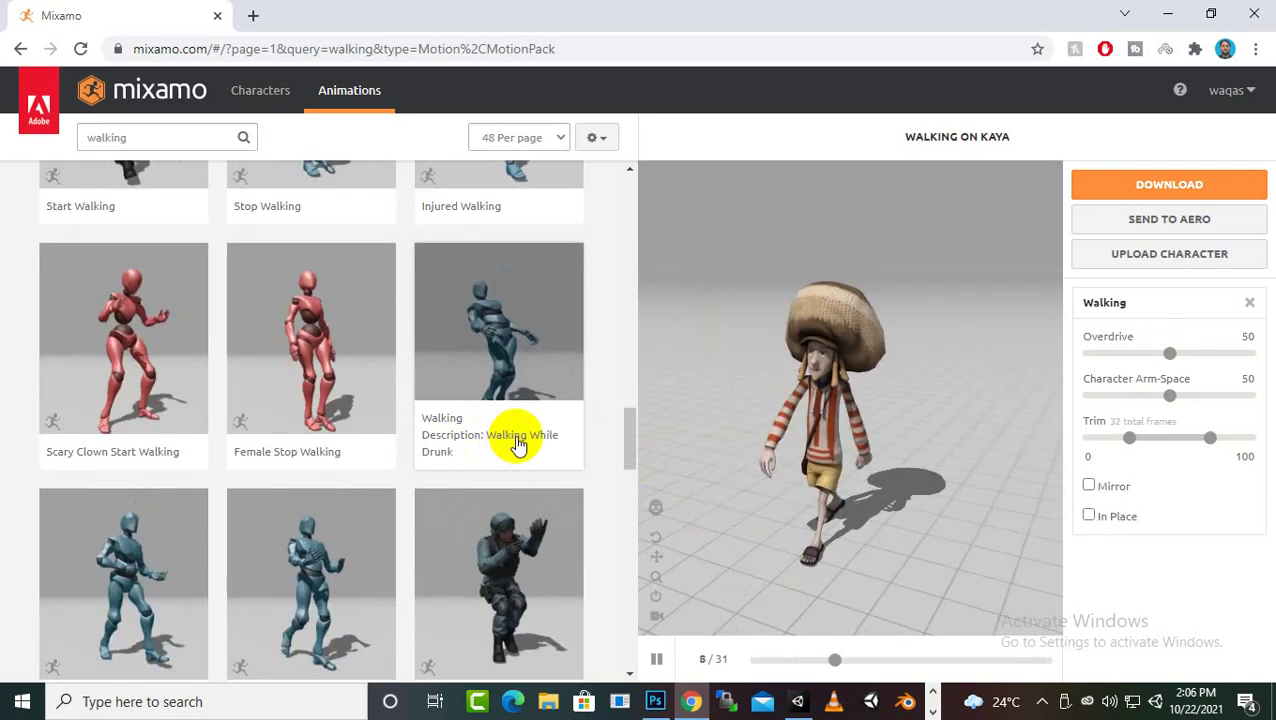
scroll(513, 447, down, 1)
scroll(245, 407, down, 3)
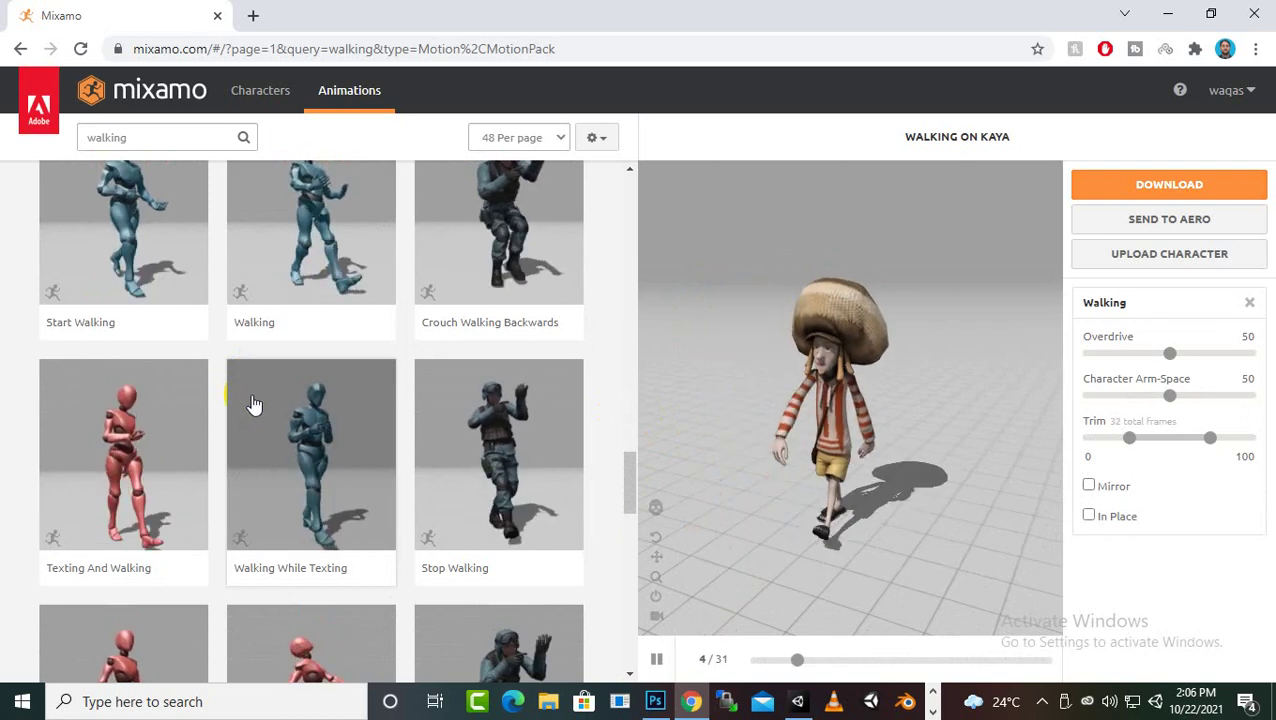
click(172, 549)
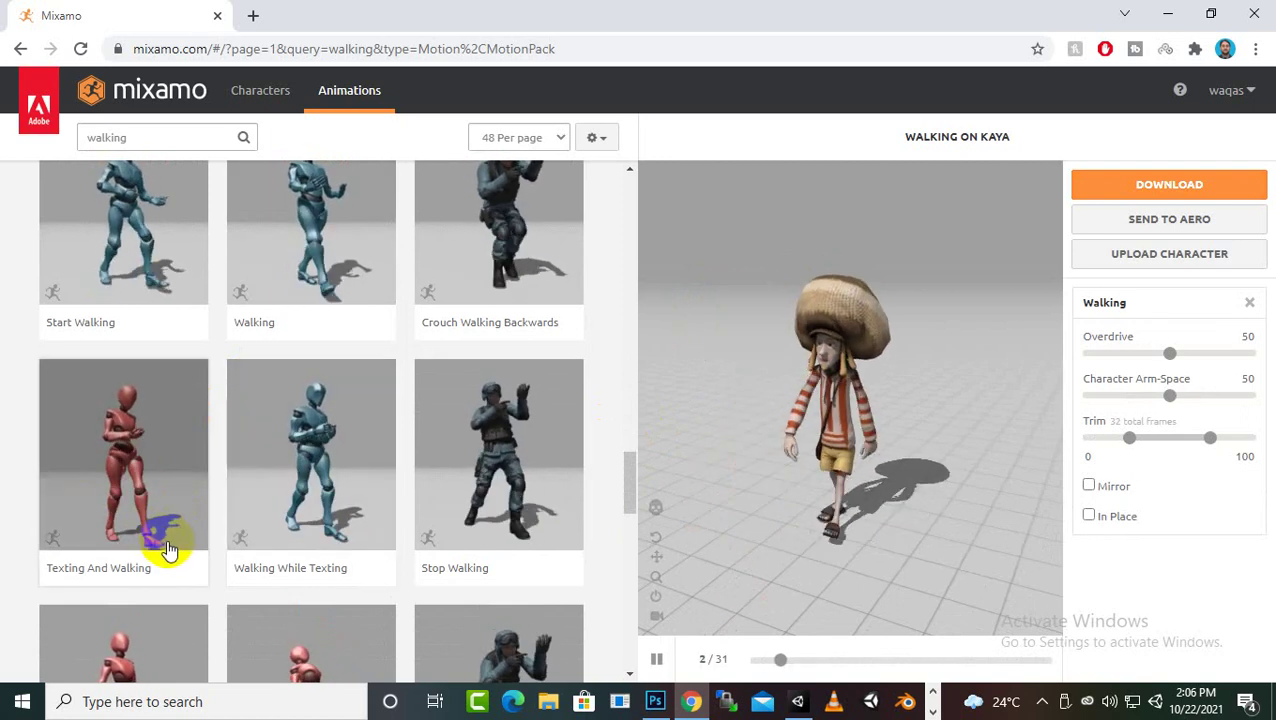
scroll(170, 541, down, 2)
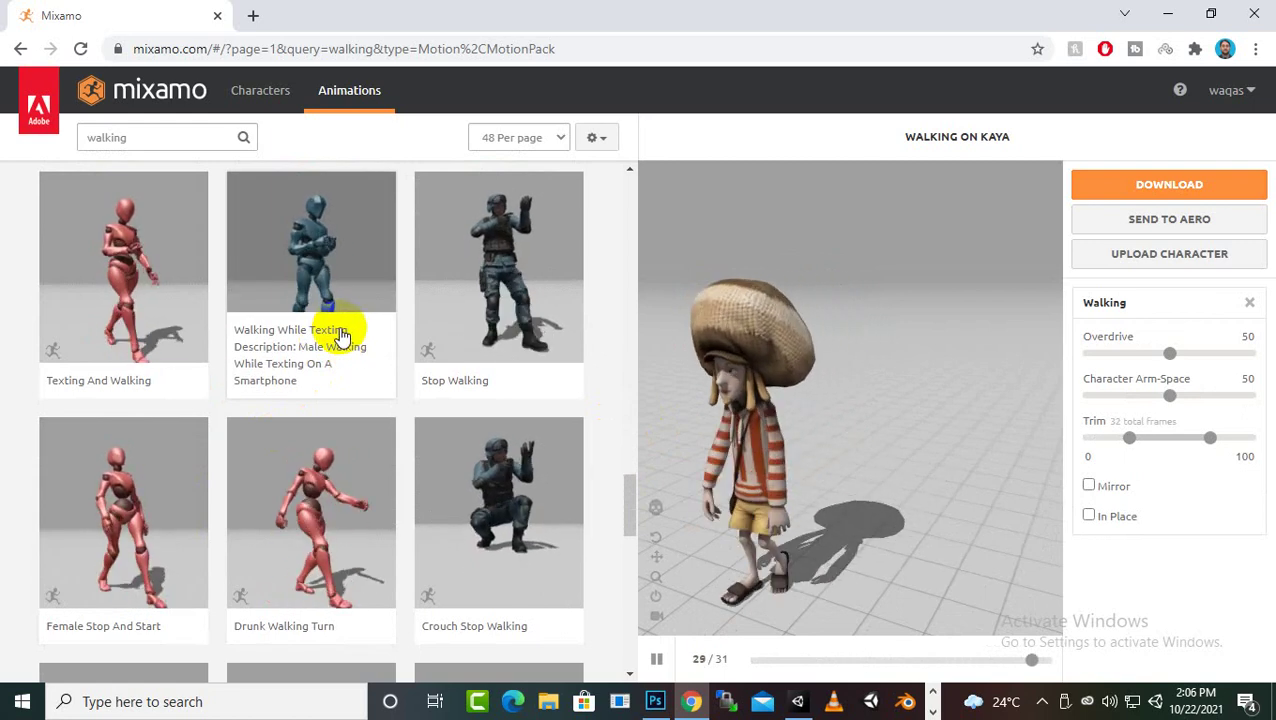
click(314, 287)
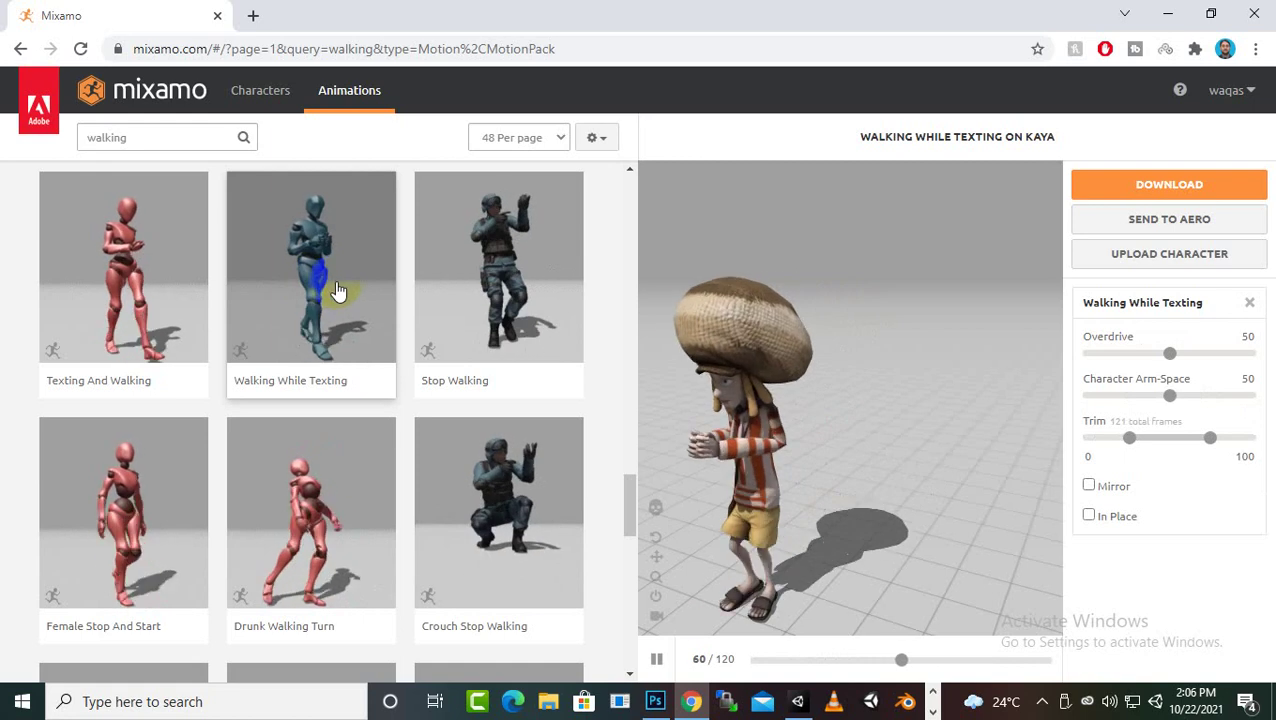
click(1226, 180)
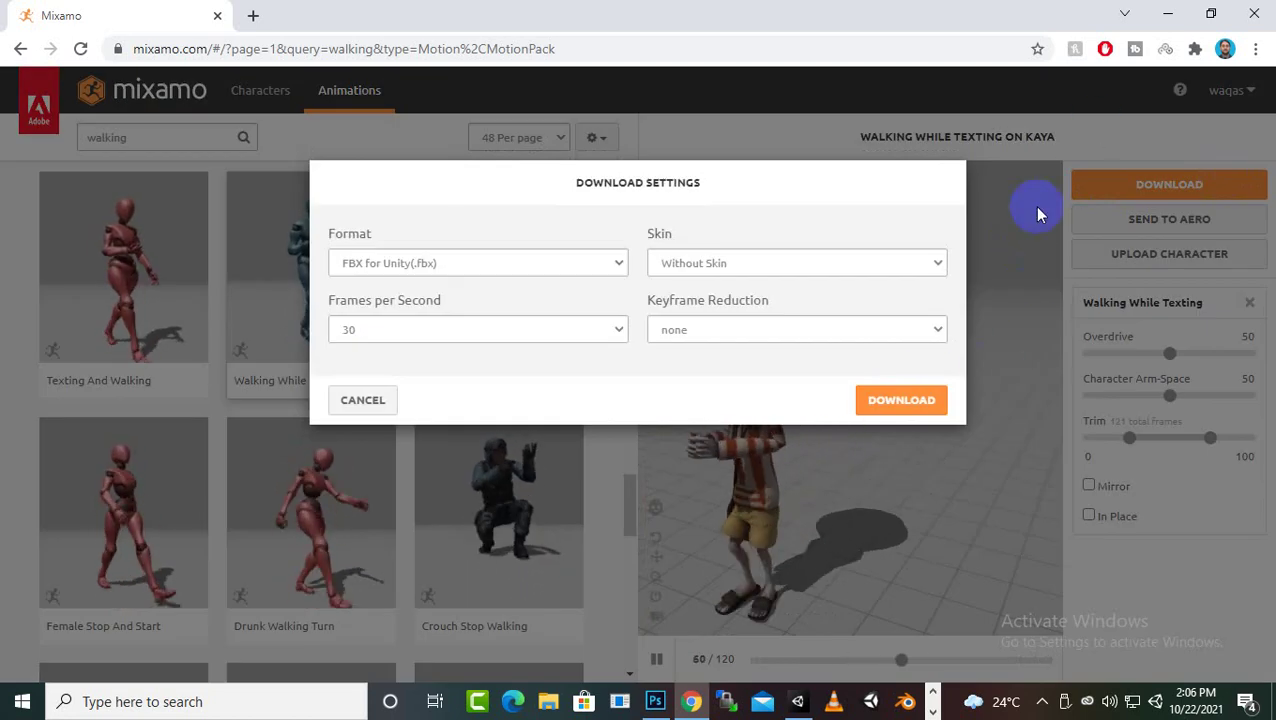
Step: Cancel the texting-walk download, try the feminine Walking, then apply Strut Walking to Kaya
click(893, 404)
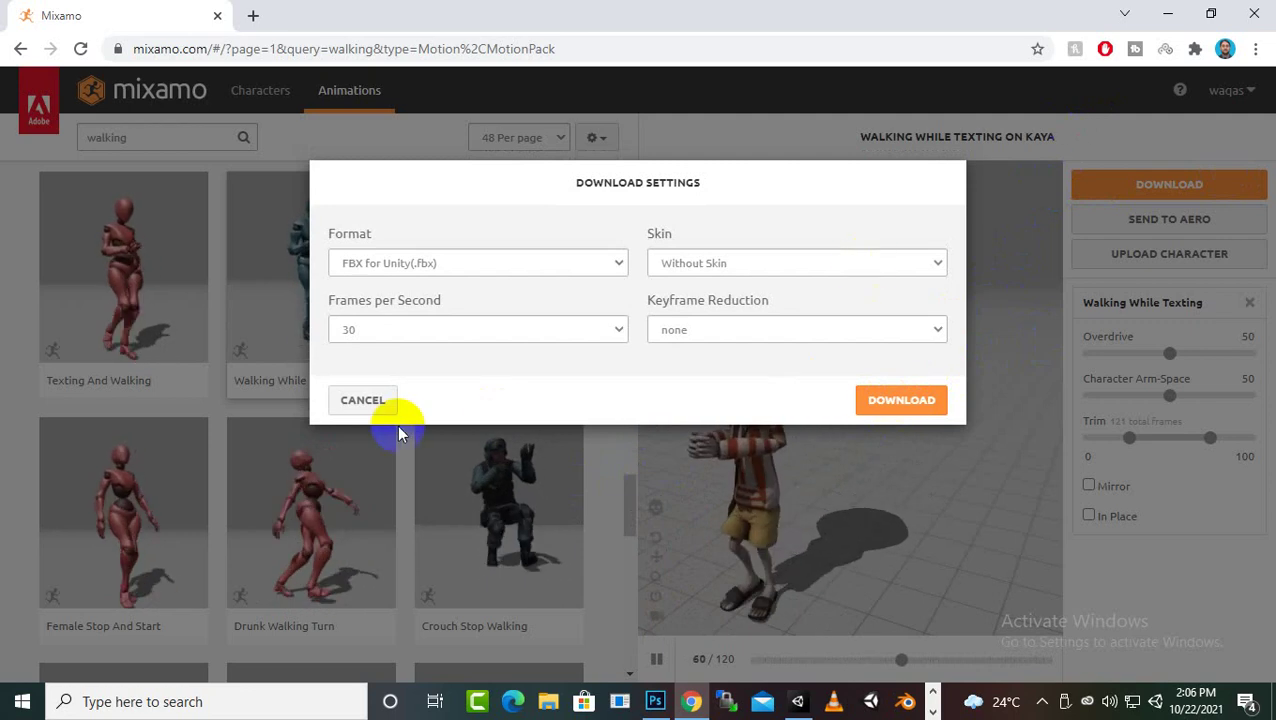
click(378, 404)
scroll(474, 470, down, 1)
scroll(474, 470, down, 7)
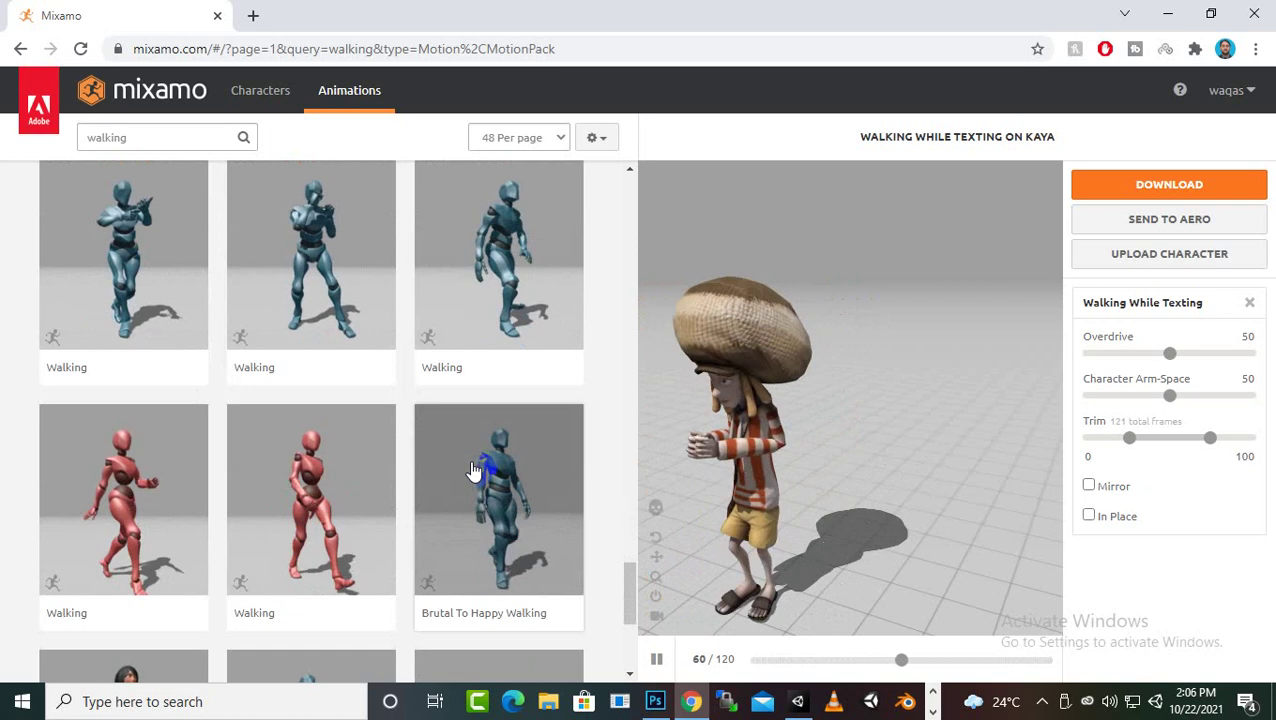
scroll(474, 470, down, 2)
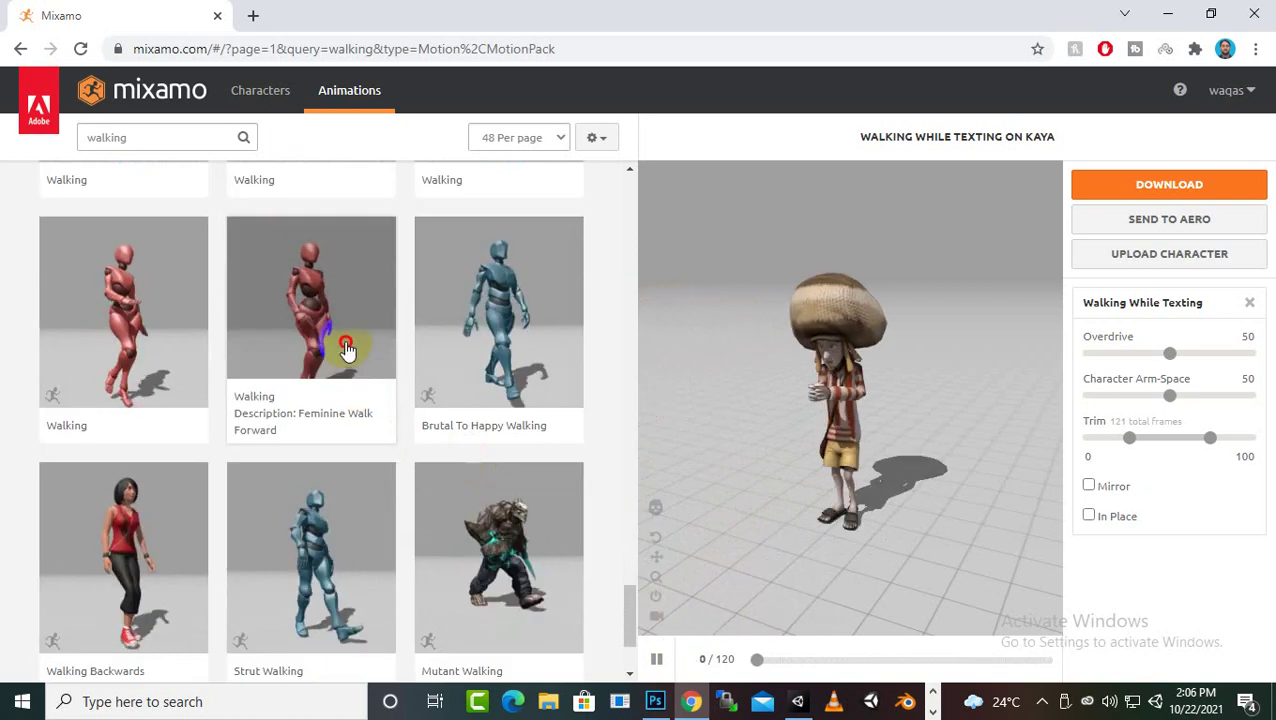
click(346, 350)
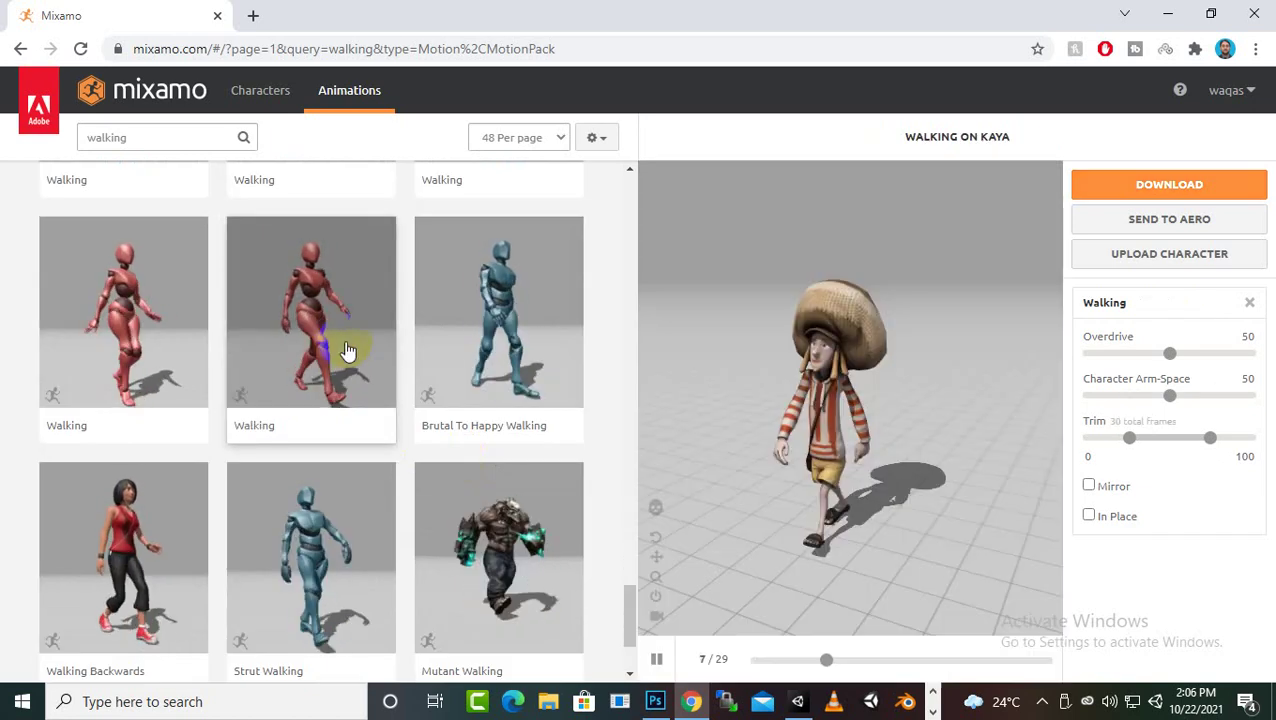
scroll(346, 350, down, 2)
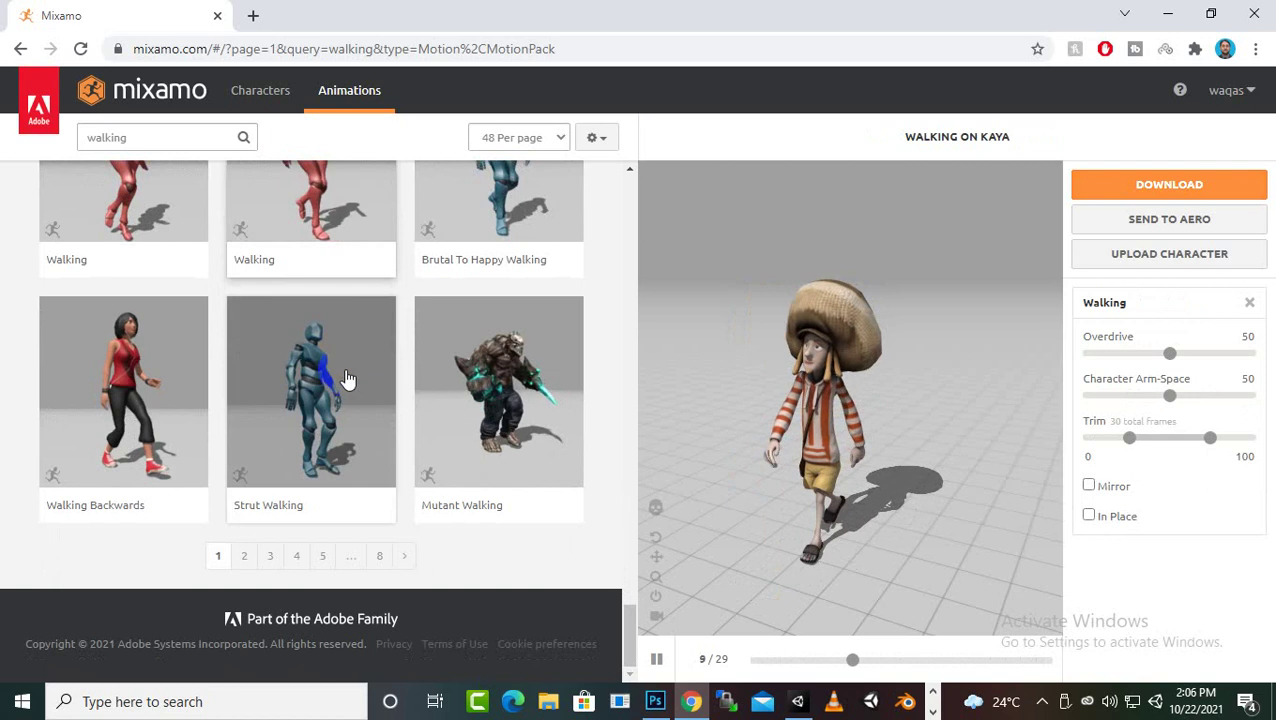
click(346, 380)
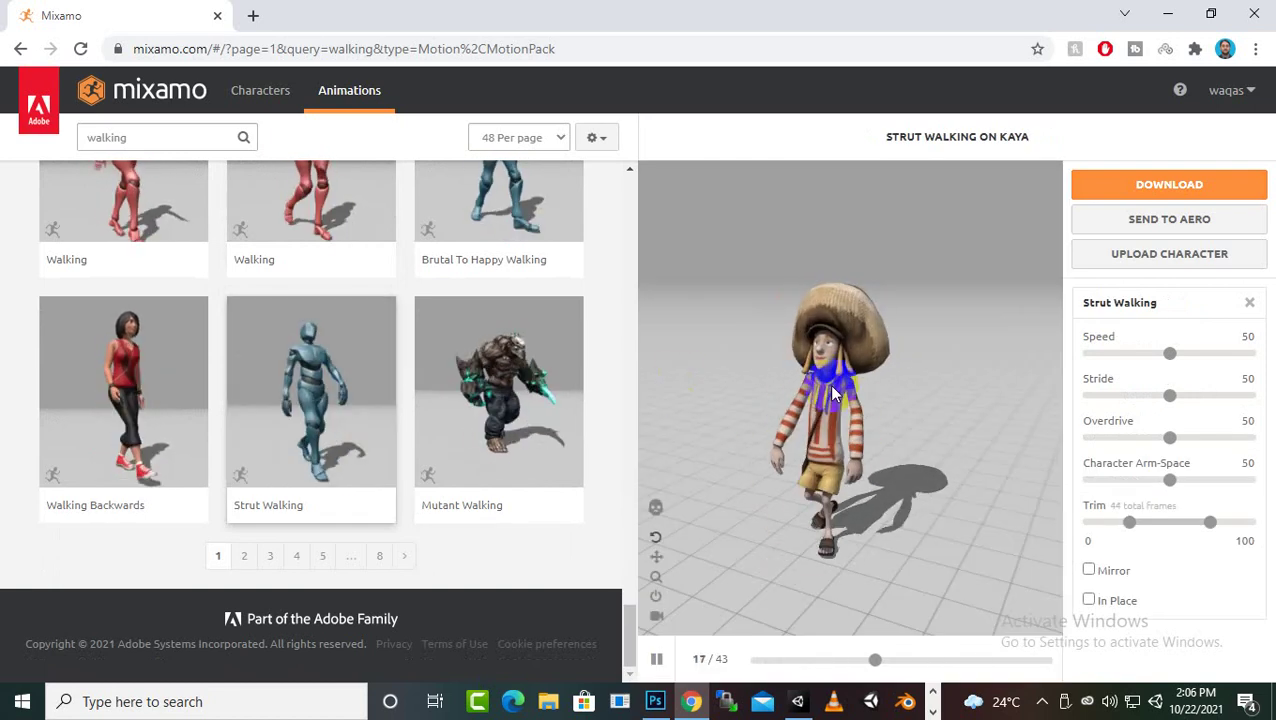
Step: Download Strut Walking as FBX for Unity without skin and dismiss the file system error
click(1160, 188)
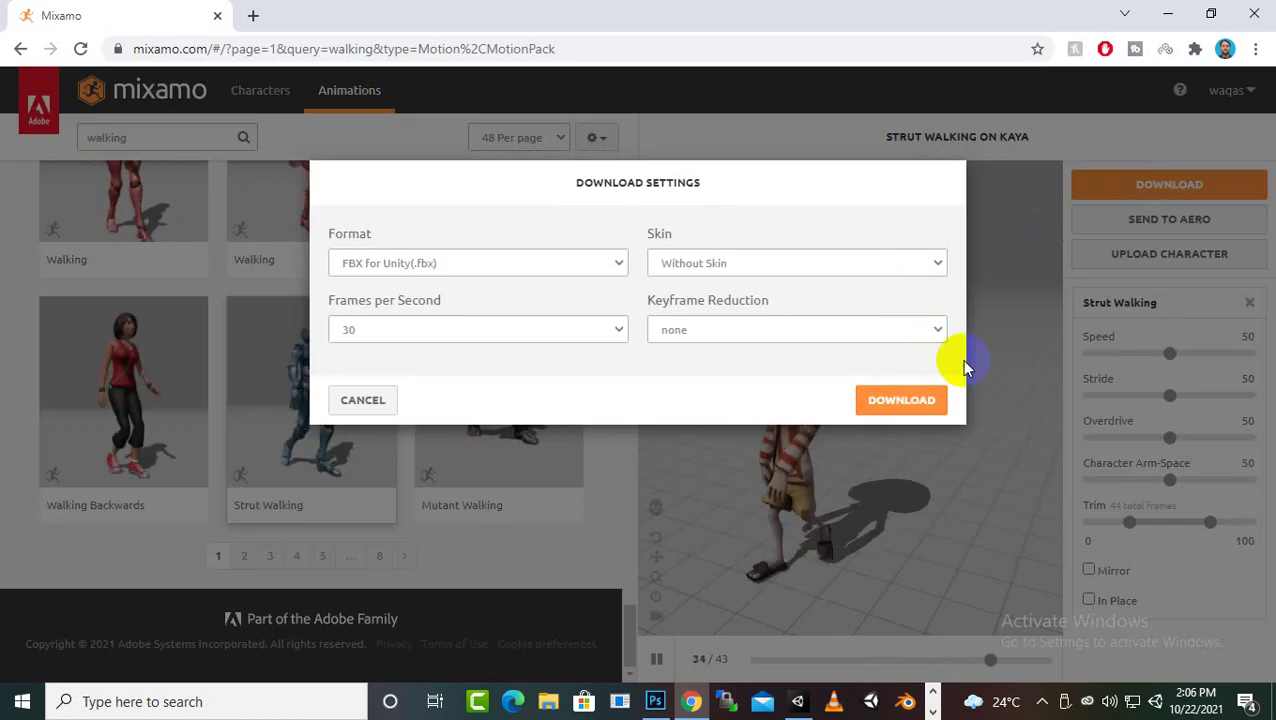
click(905, 399)
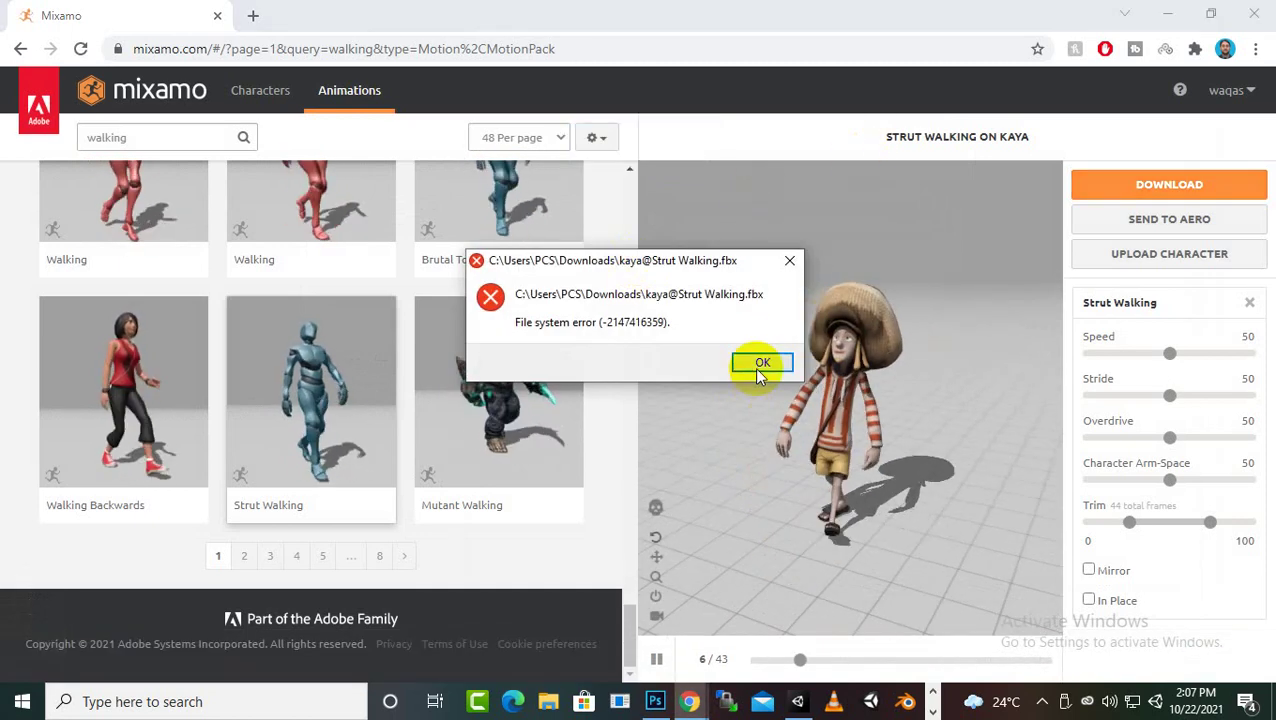
click(762, 362)
scroll(620, 361, up, 5)
Step: Switch to the Characters tab and remove the Walking search tag to list every character
scroll(620, 361, up, 10)
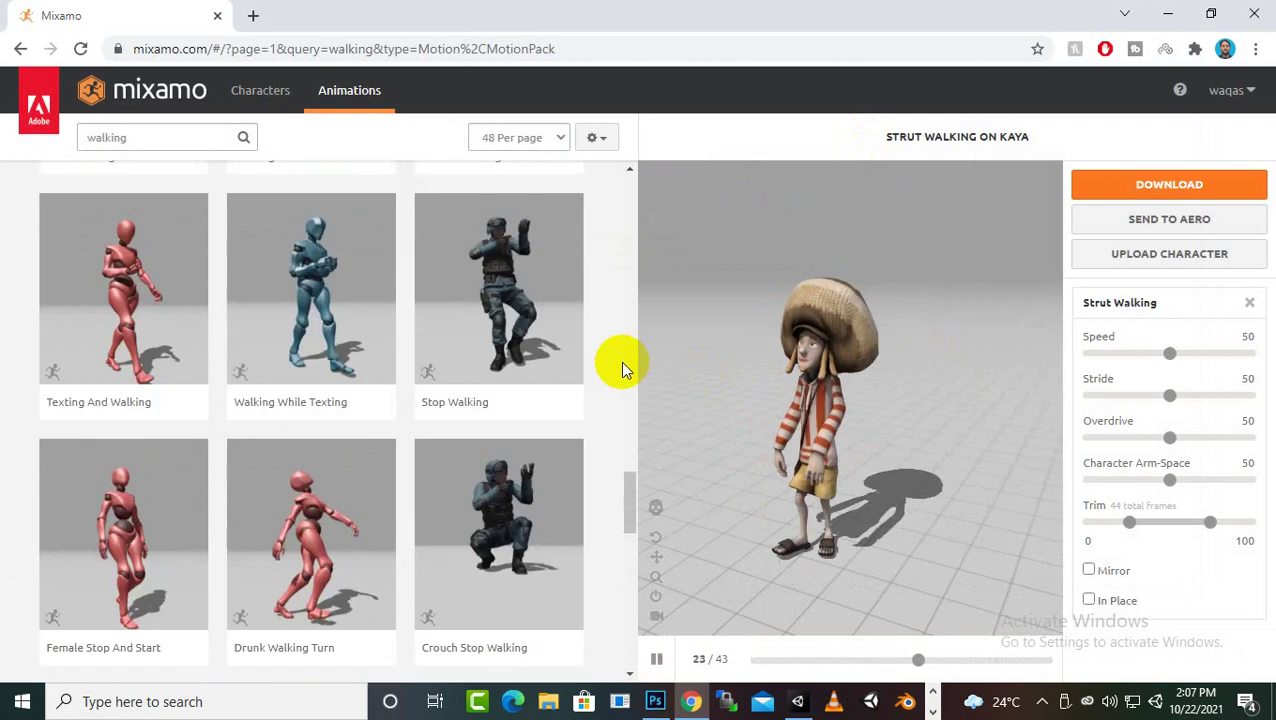
scroll(620, 361, up, 10)
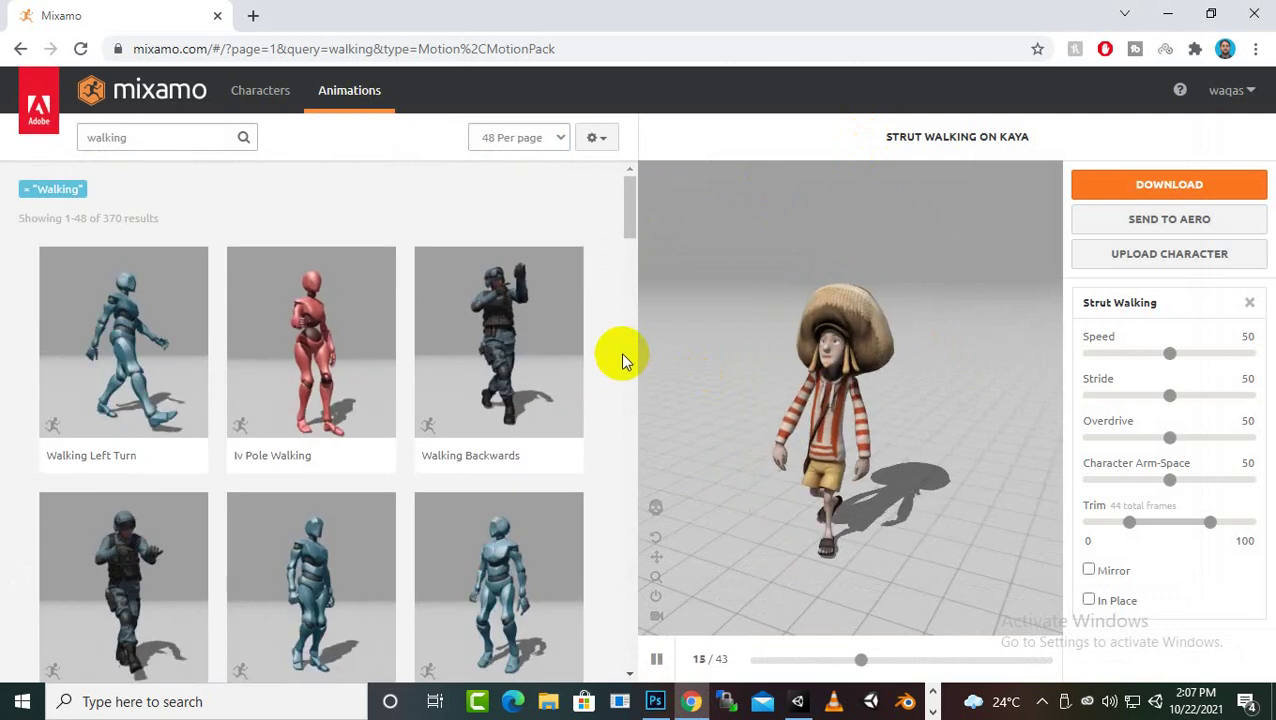
click(263, 108)
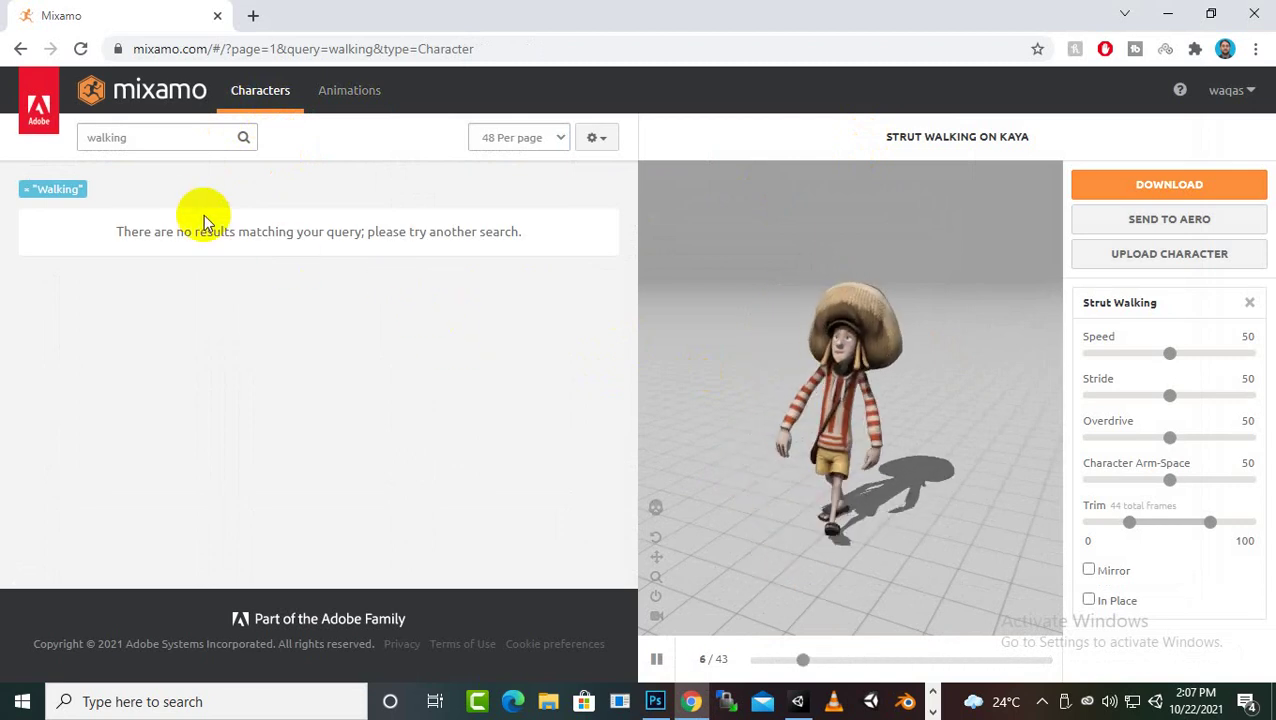
click(59, 194)
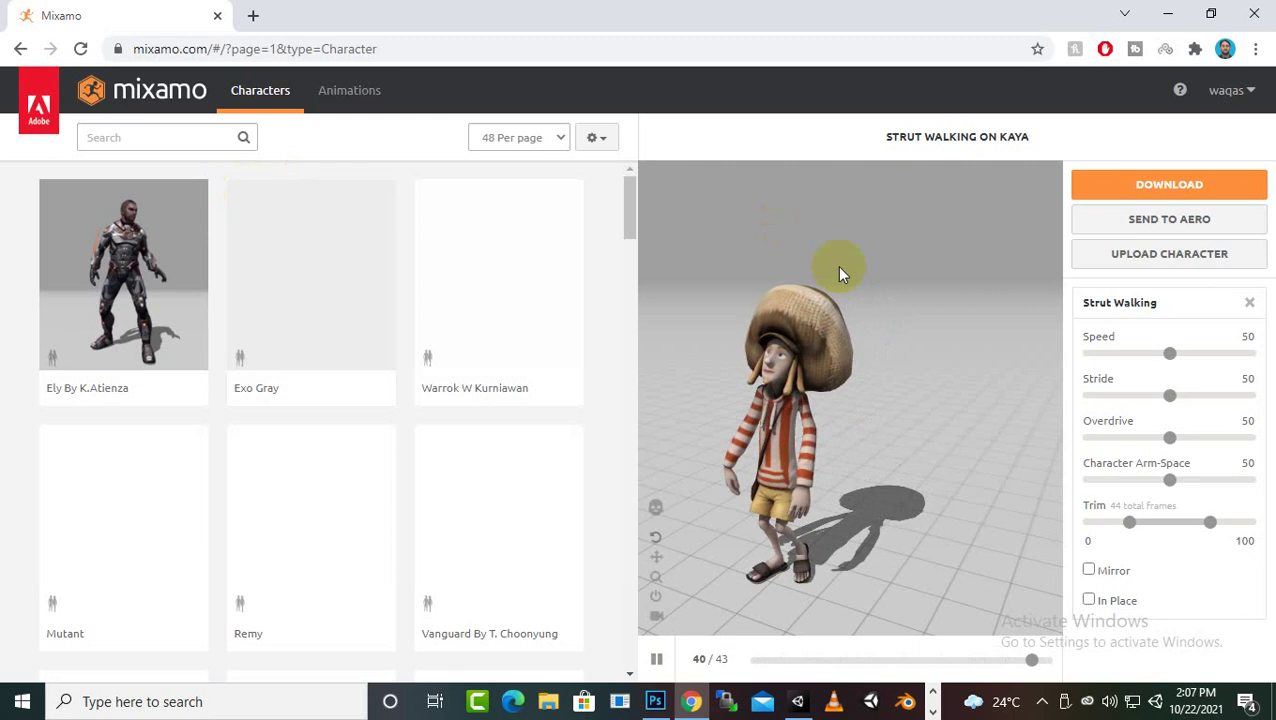